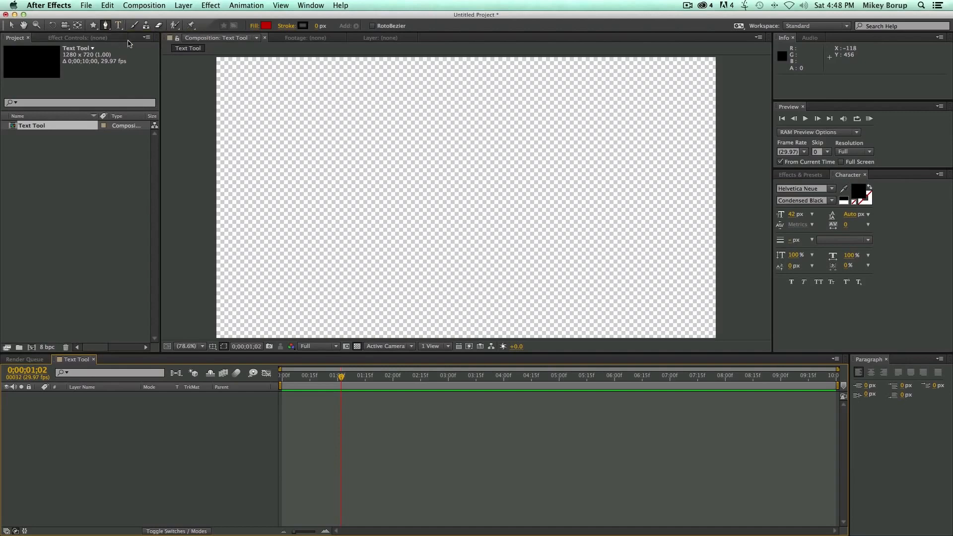
Step: Create a horizontal text layer reading "Typing is fun and so is After Effects" in the composition
click(119, 27)
click(119, 28)
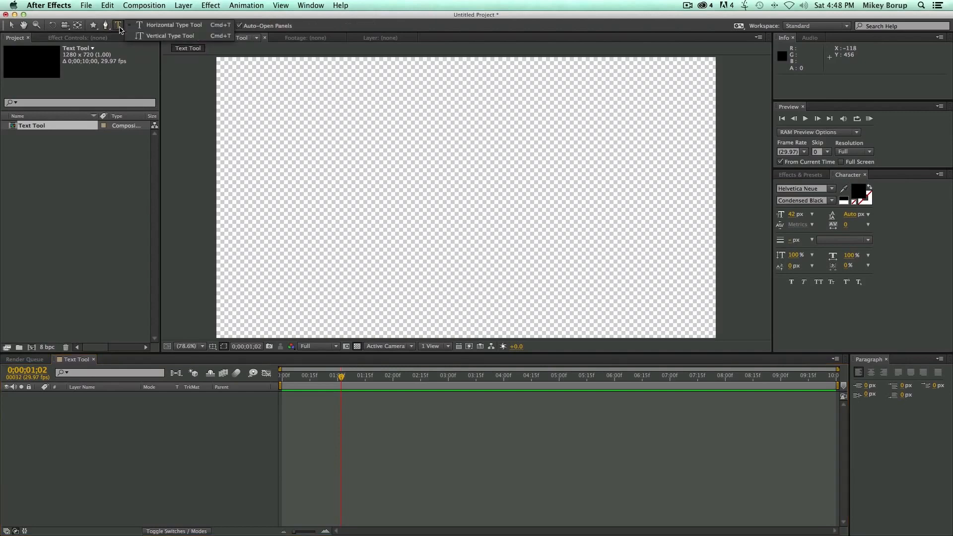
click(159, 38)
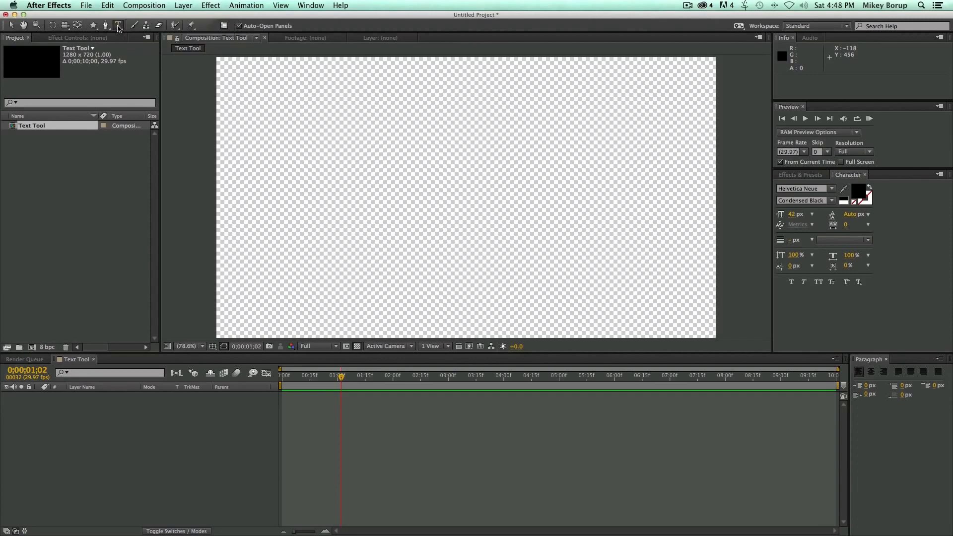
click(301, 176)
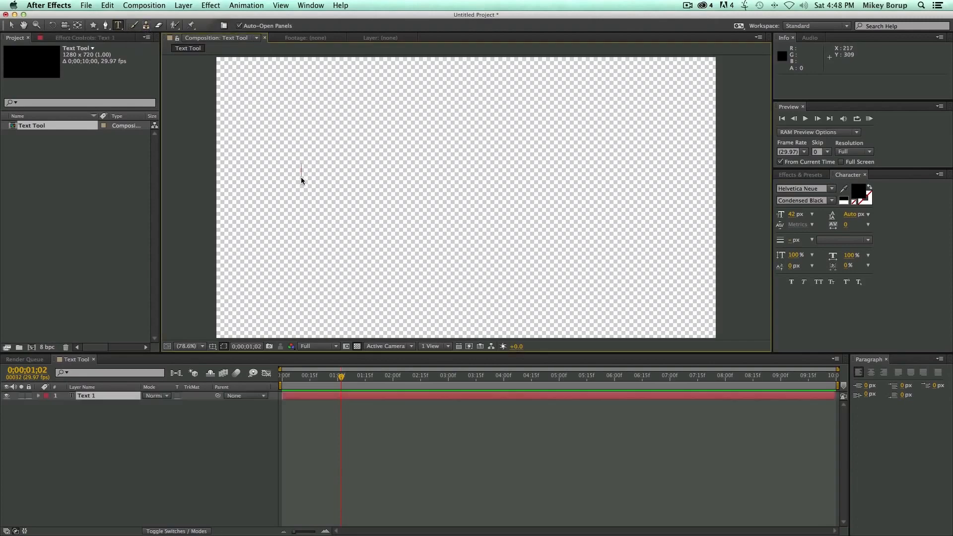
text(TYPING IS FUN AND SO IS AFTER EFFECTS)
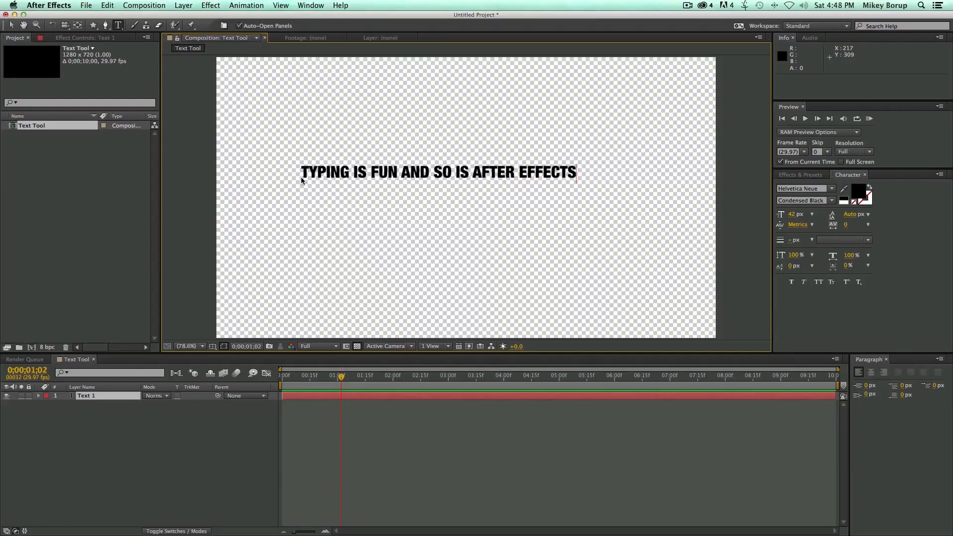
key(super+z)
text(Typ)
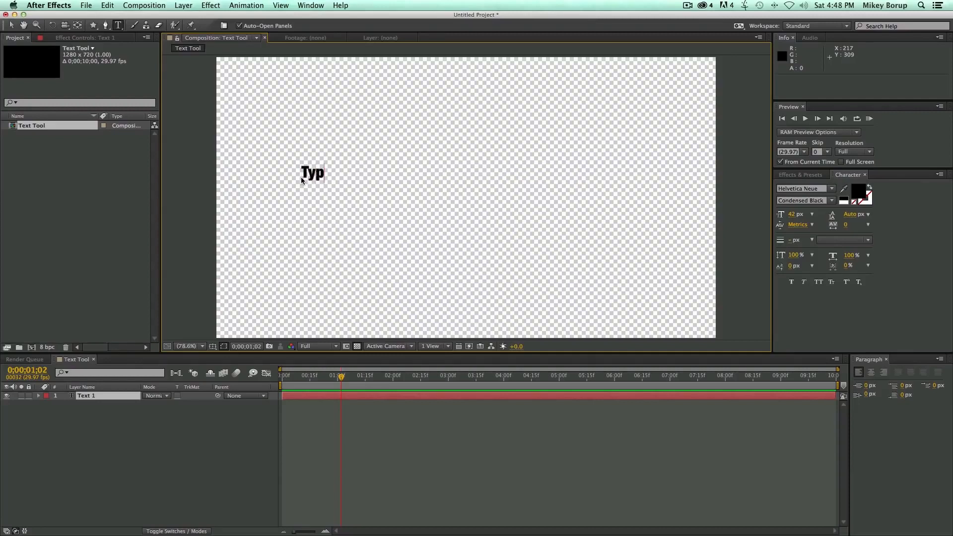
text(ing is fun an)
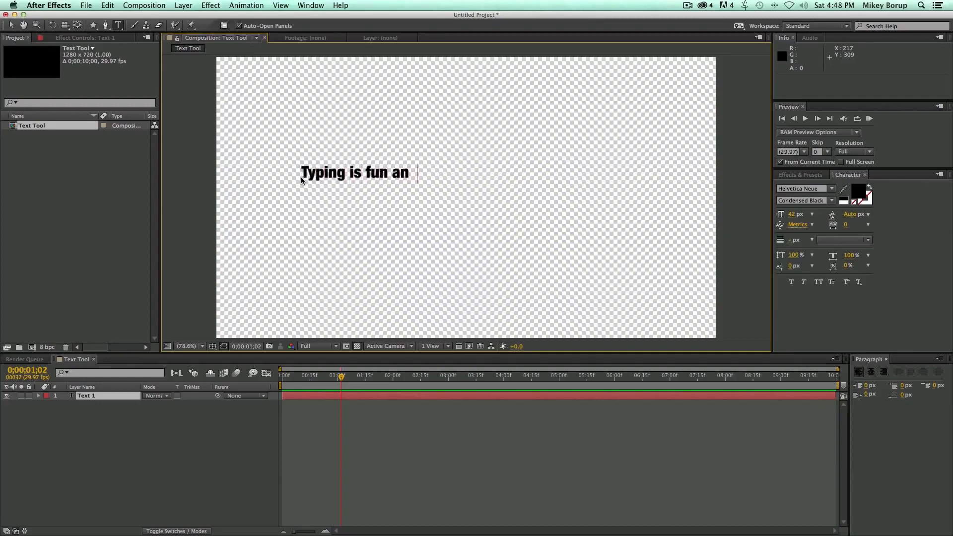
text(d so is A)
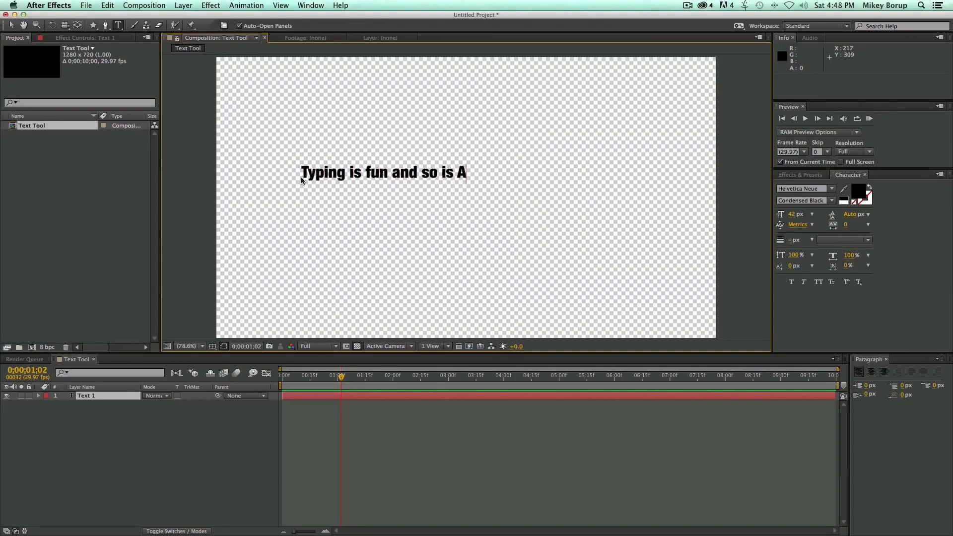
text(fter Effects)
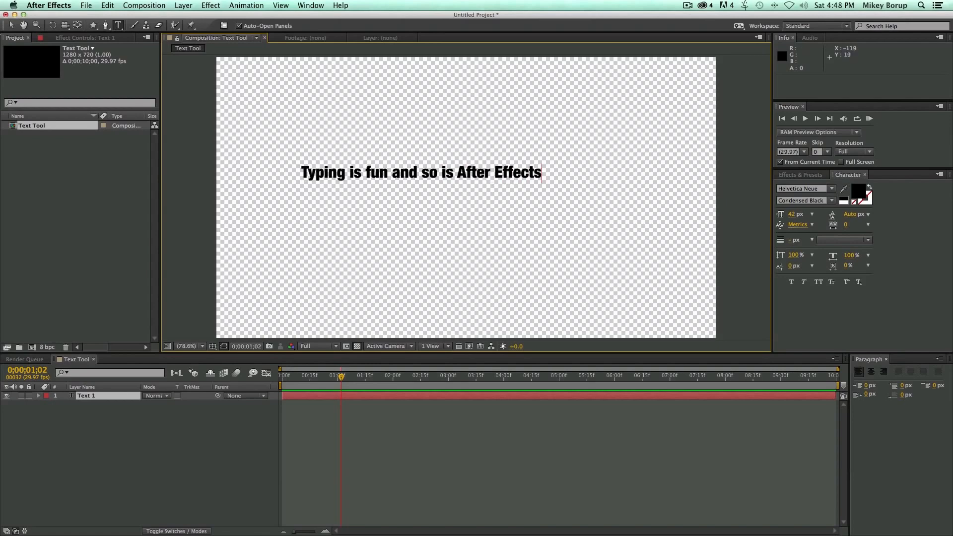
click(11, 25)
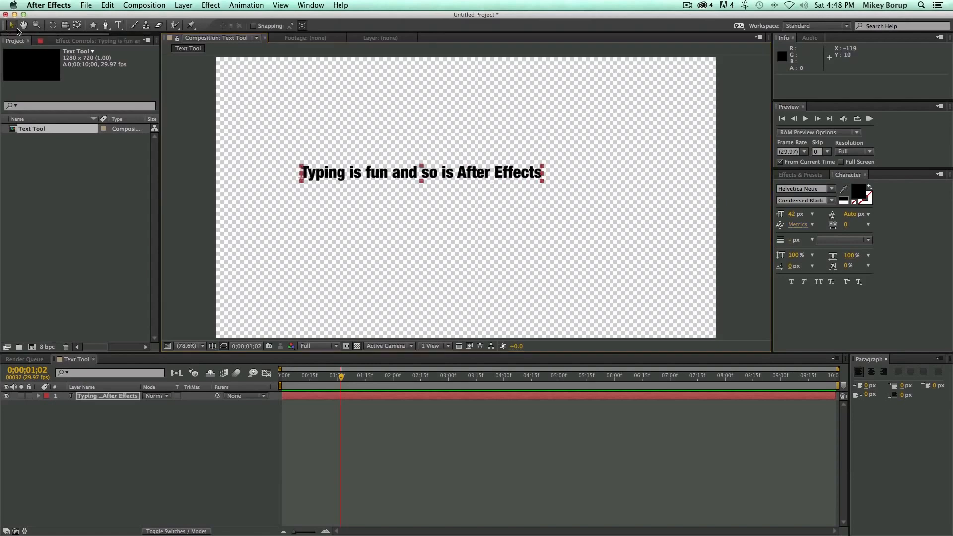
Step: Try All Caps, Faux Bold, Small Caps, Superscript, Subscript and Faux Italic on the text, turning each off again
click(818, 282)
click(818, 282)
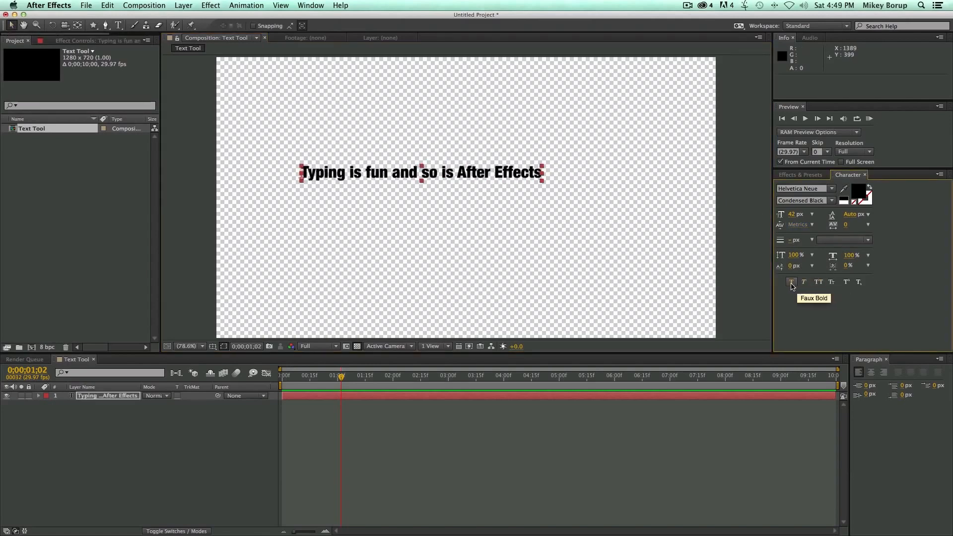
click(791, 283)
click(791, 283)
click(831, 282)
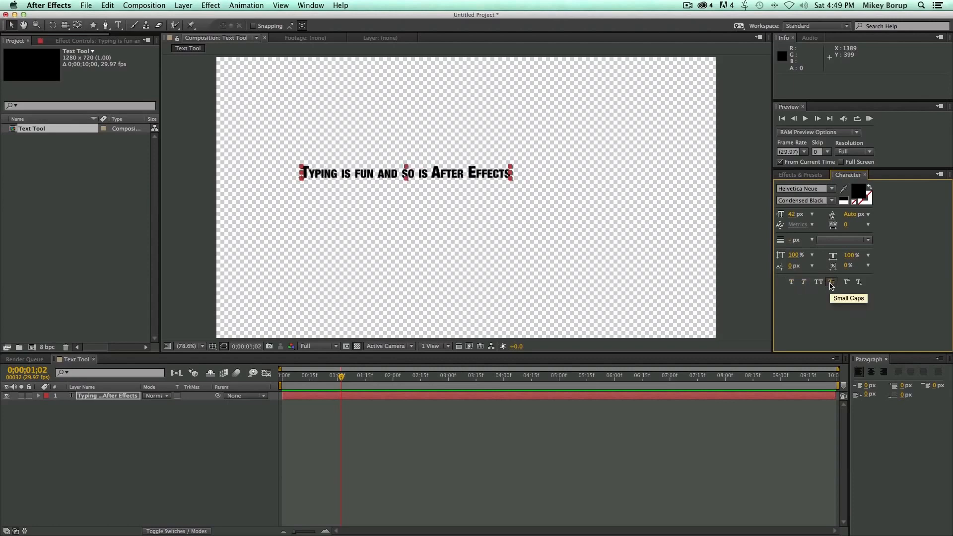
click(830, 283)
click(845, 282)
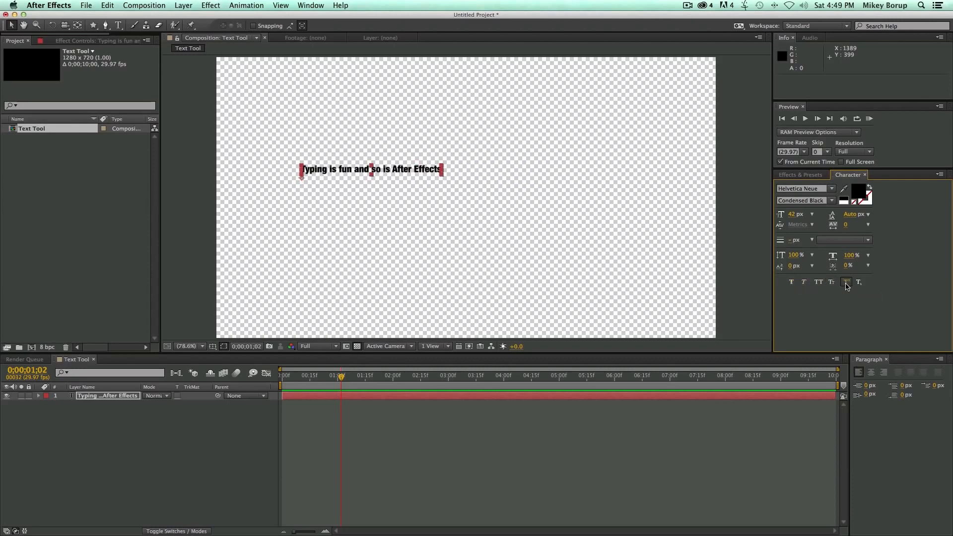
click(846, 283)
click(858, 283)
click(858, 282)
click(804, 282)
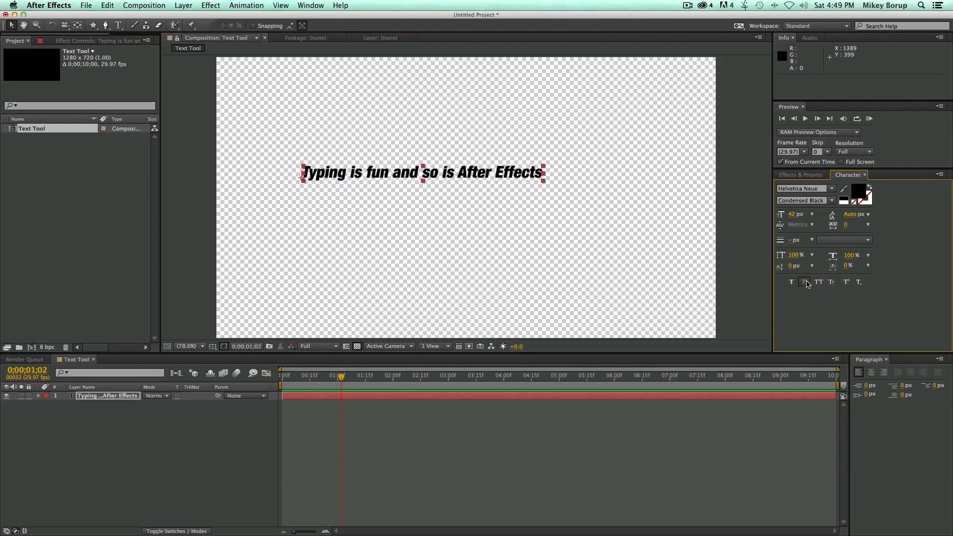
click(804, 283)
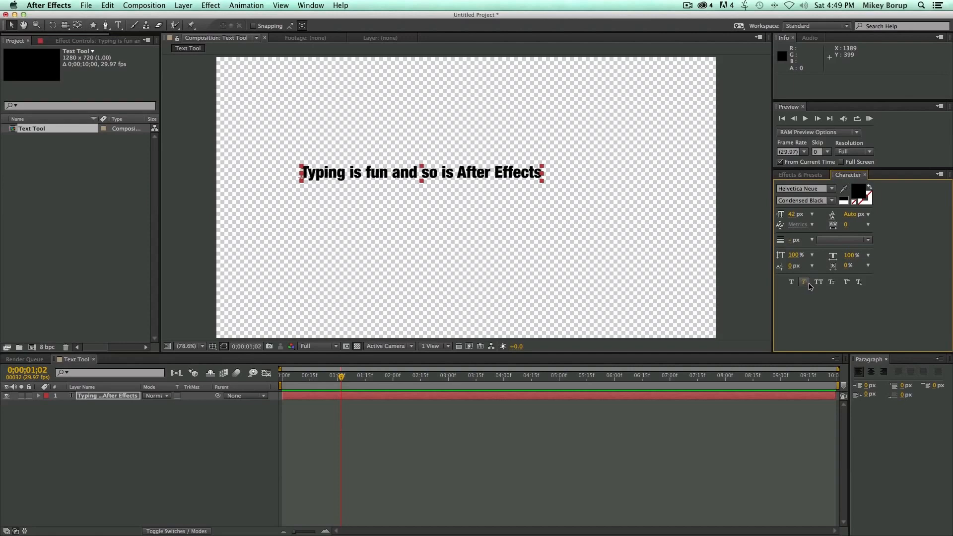
Step: Scale up the text layer, place it around the middle of the frame and set its font size to 45 px
drag(544, 165, 702, 154)
drag(623, 167, 590, 184)
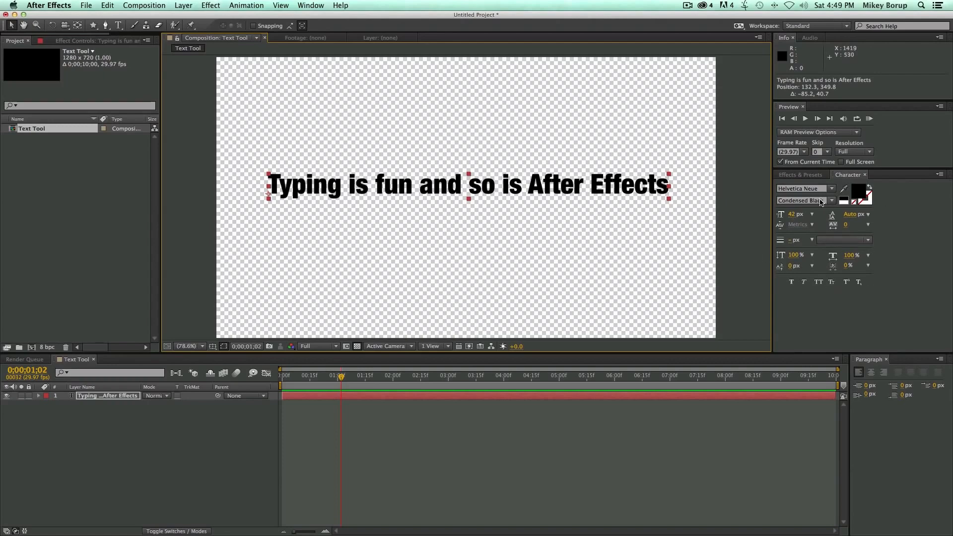
mouse_move(795, 215)
mouse_down()
mouse_move(818, 215)
mouse_move(797, 216)
mouse_move(805, 216)
mouse_up()
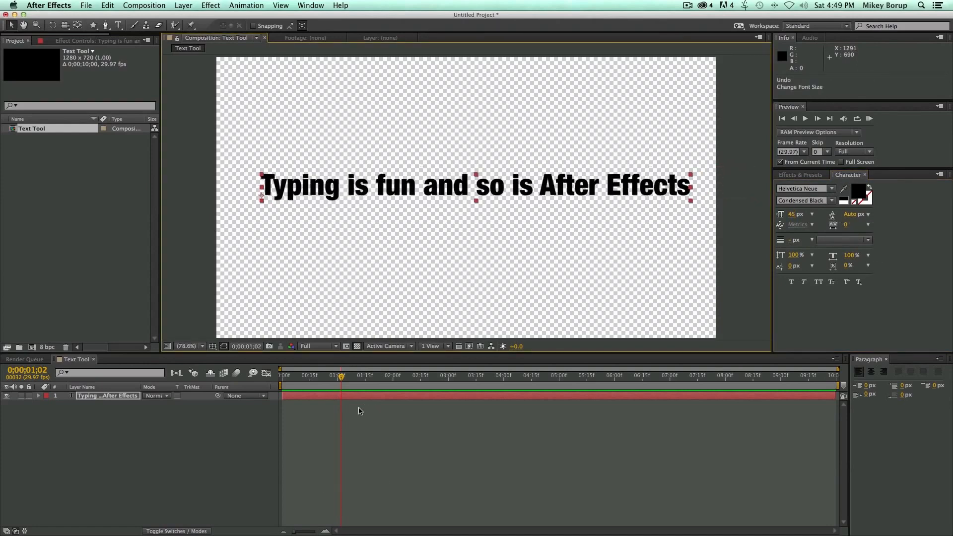
Step: Start Source Text keyframing at the first frame, change the font style to UltraLight at 0;00;01;09 and preview the change
click(40, 395)
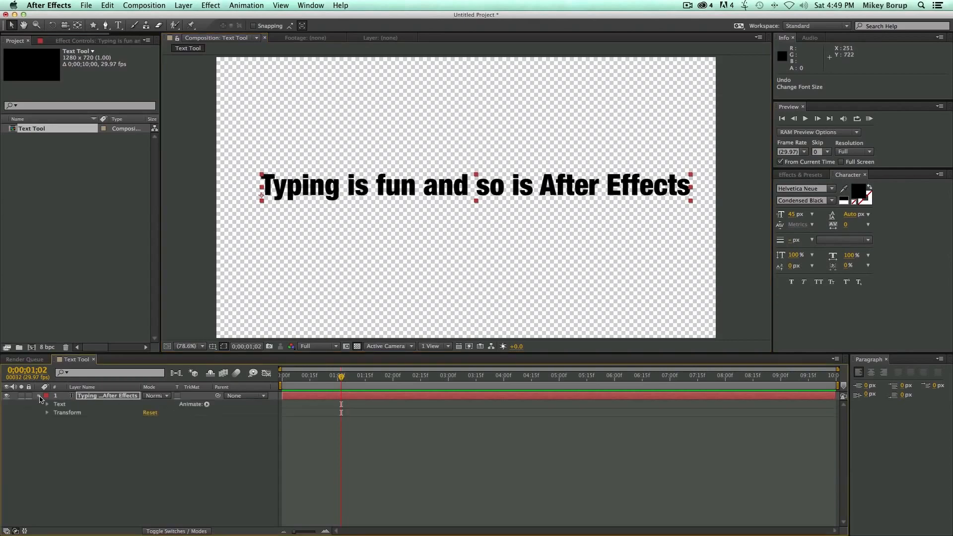
click(48, 404)
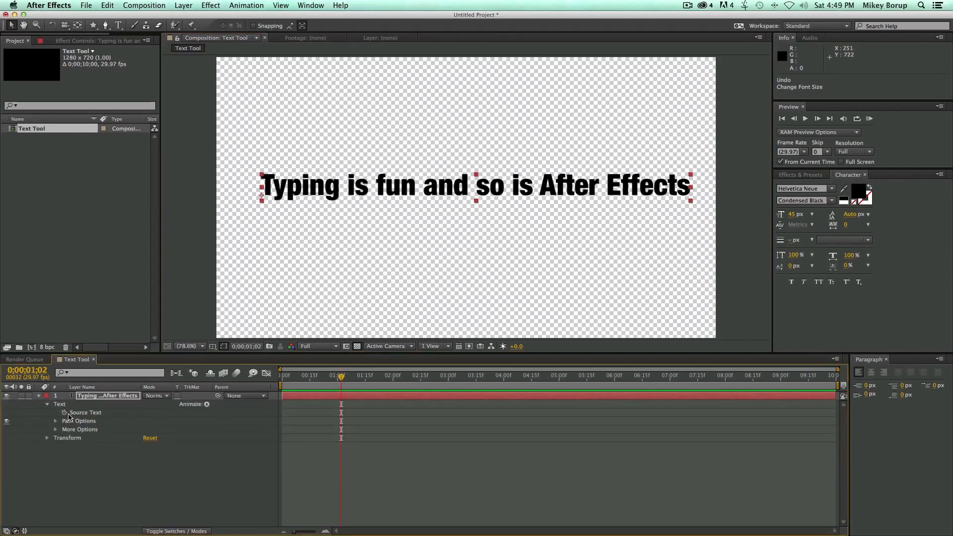
key(Home)
click(64, 412)
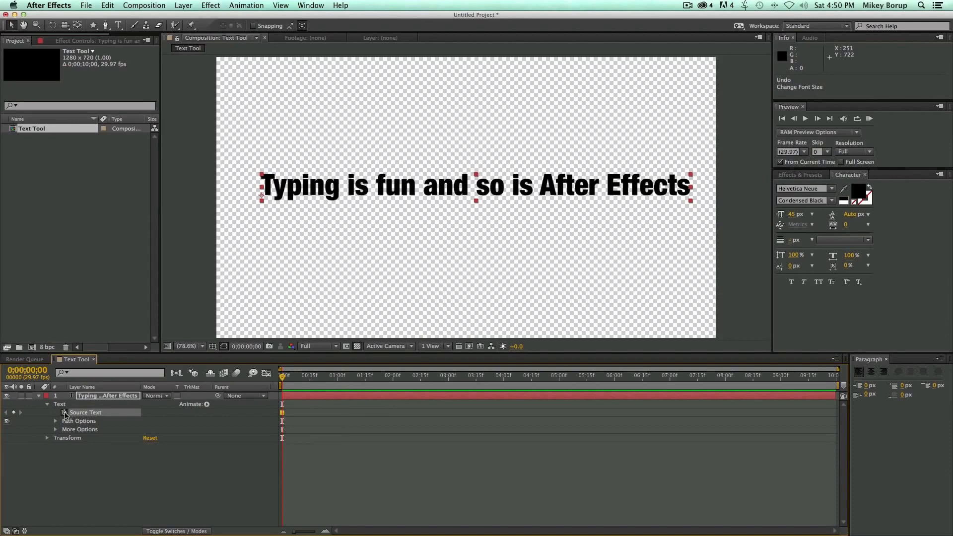
drag(301, 377, 353, 377)
click(832, 204)
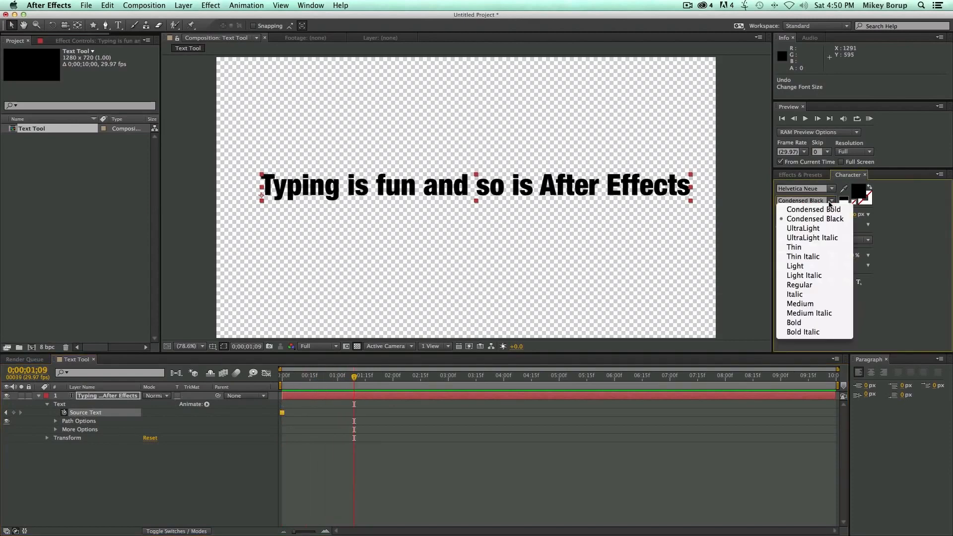
click(821, 229)
mouse_move(333, 385)
mouse_down()
mouse_move(308, 385)
mouse_move(364, 385)
mouse_move(310, 385)
mouse_move(321, 385)
mouse_up()
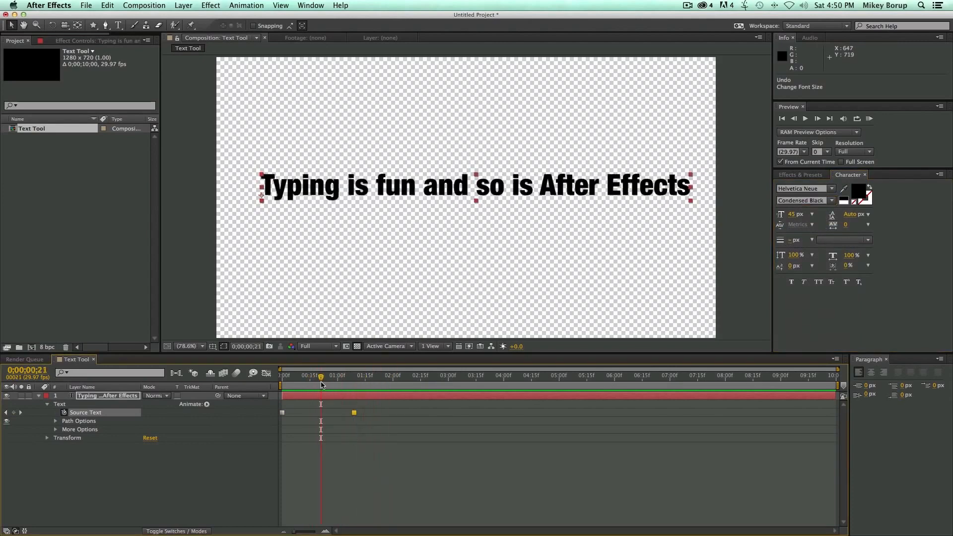
key(space)
Step: Keyframe the text to All Caps at 0;00;01;28 and add Faux Bold at 0;00;02;16
drag(370, 385, 389, 385)
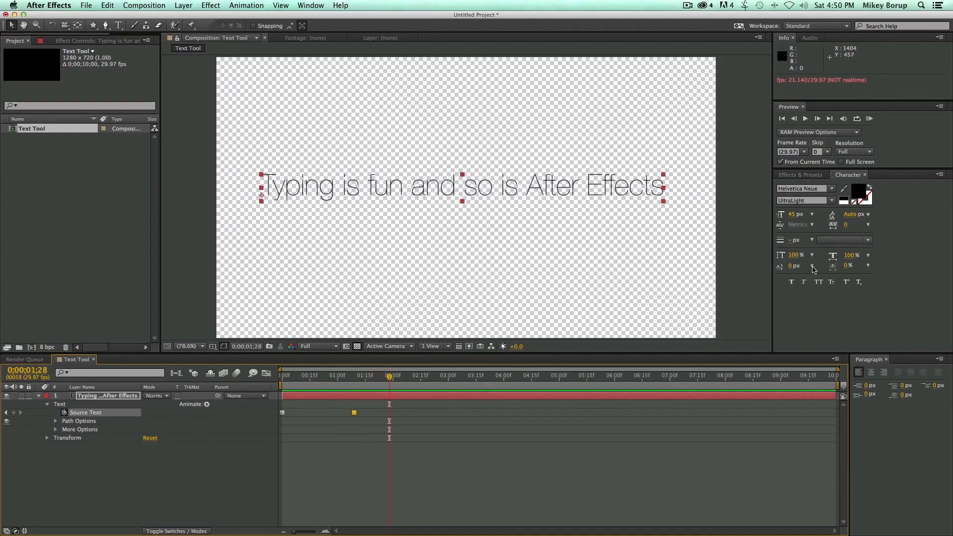
click(819, 282)
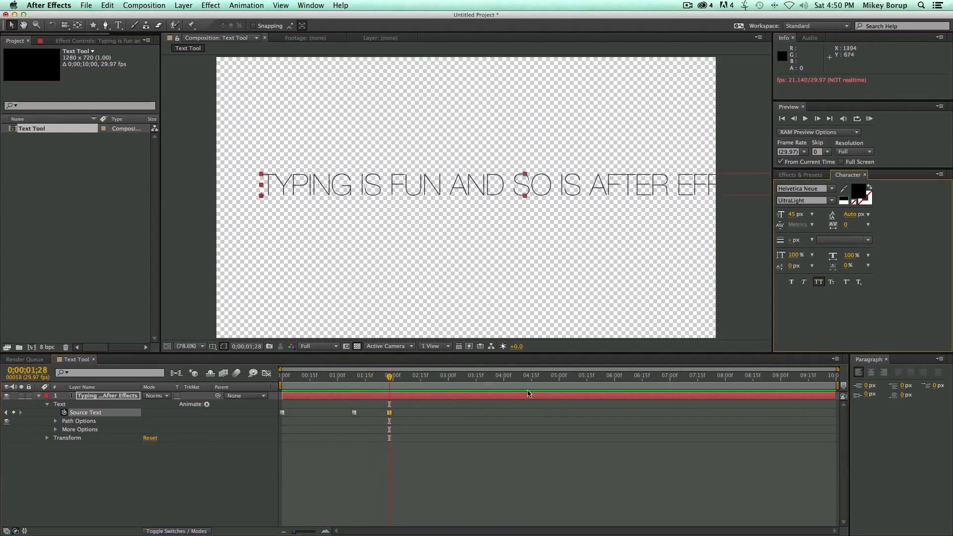
drag(397, 382, 422, 382)
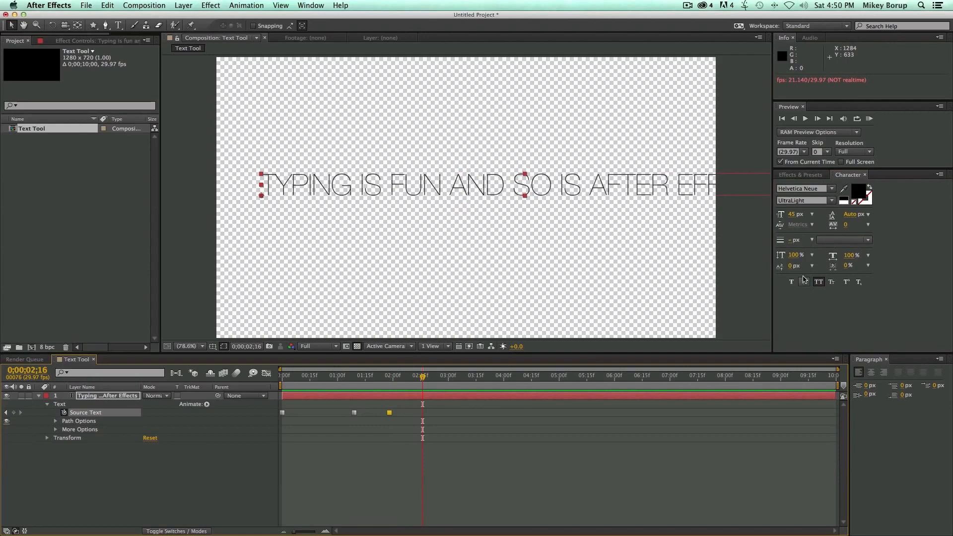
click(791, 282)
Step: At 0;00;03;04, turn off All Caps and Faux Bold, set Condensed Bold with tracking -126, and play from the start
click(456, 377)
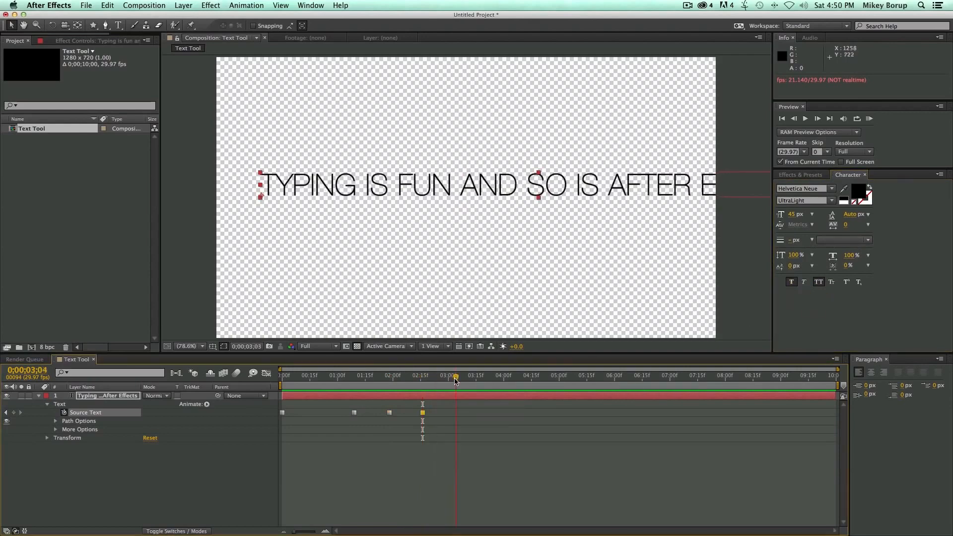
click(818, 281)
click(791, 281)
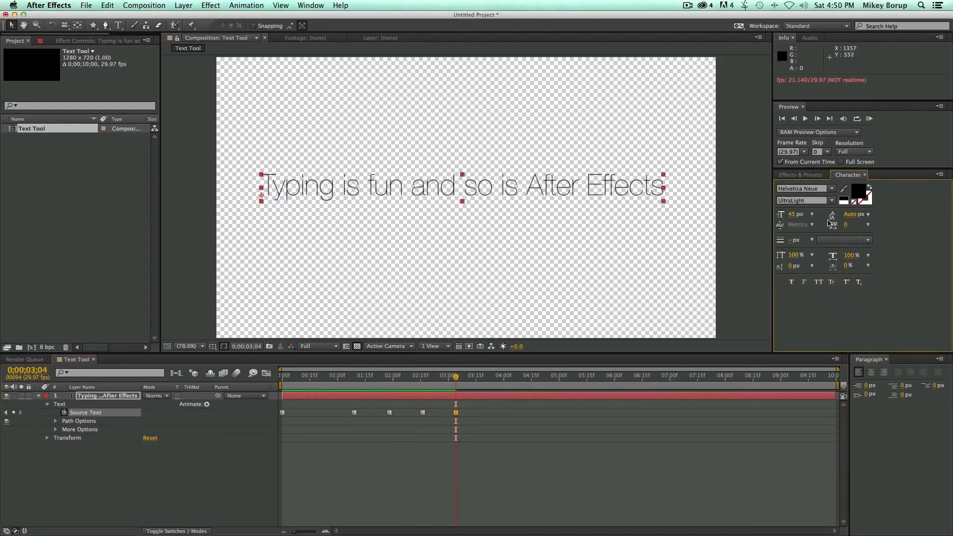
click(830, 202)
click(820, 210)
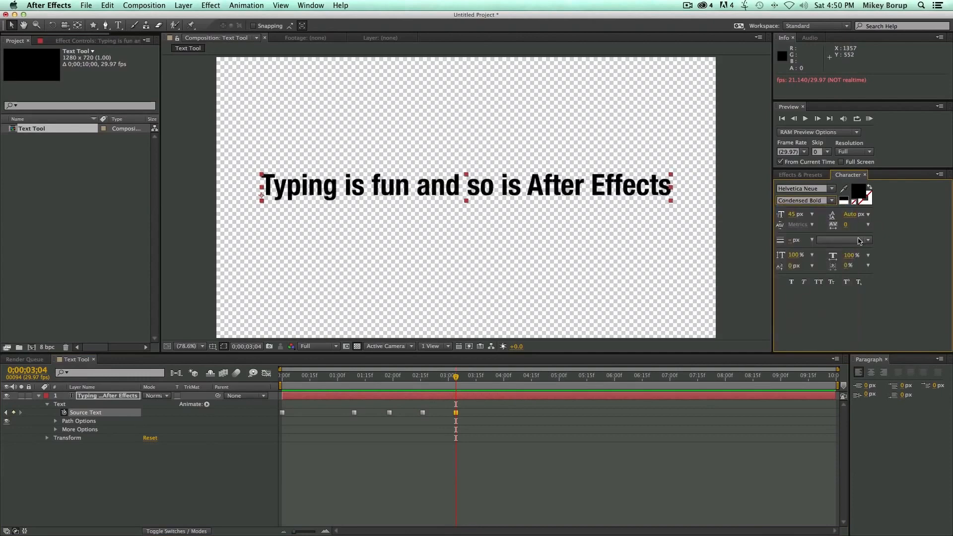
drag(846, 228, 695, 297)
drag(448, 377, 250, 380)
key(space)
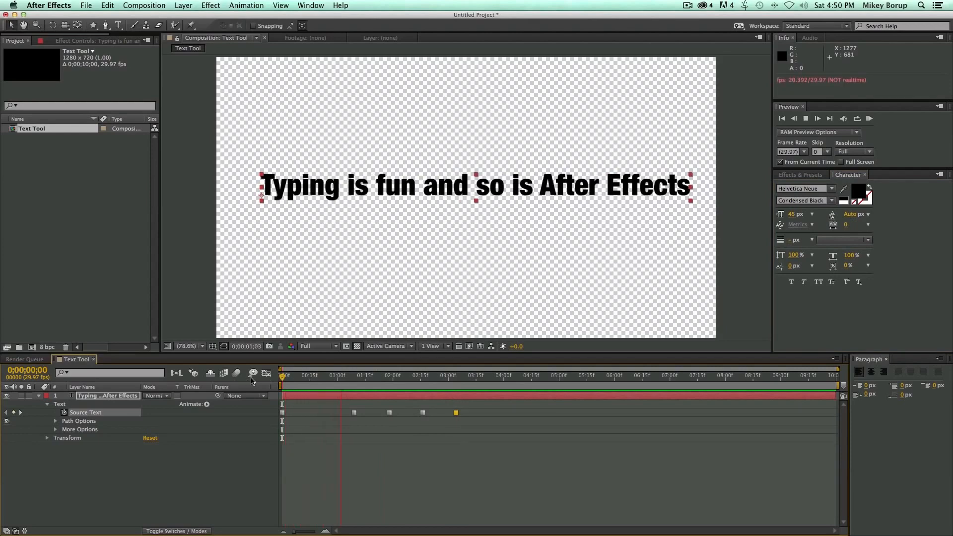
Step: Compress all Source Text keyframes proportionally into roughly the first 20 frames and preview the faster animation
drag(474, 428, 271, 409)
drag(457, 415, 320, 413)
drag(293, 376, 261, 382)
key(space)
key(space)
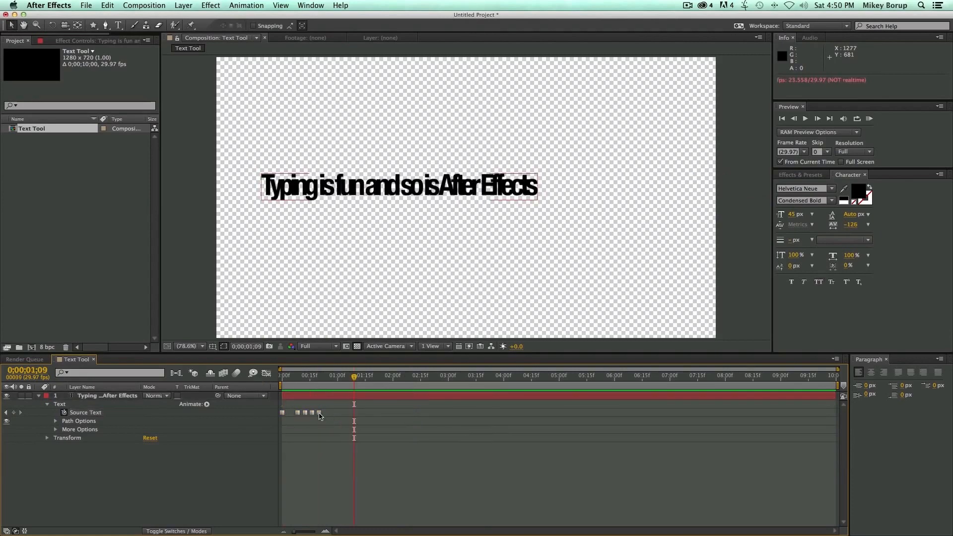
Step: Space the Source Text keyframes unevenly over roughly the first second and play the animation
mouse_move(319, 414)
mouse_down()
mouse_move(351, 418)
mouse_move(309, 414)
mouse_up()
mouse_move(335, 378)
mouse_down()
mouse_move(323, 381)
mouse_move(352, 381)
mouse_up()
key(space)
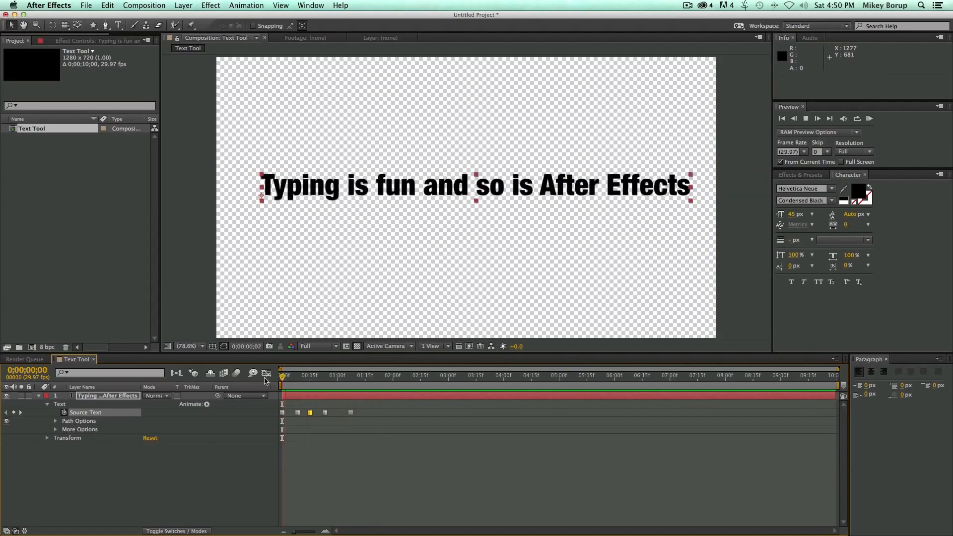
key(space)
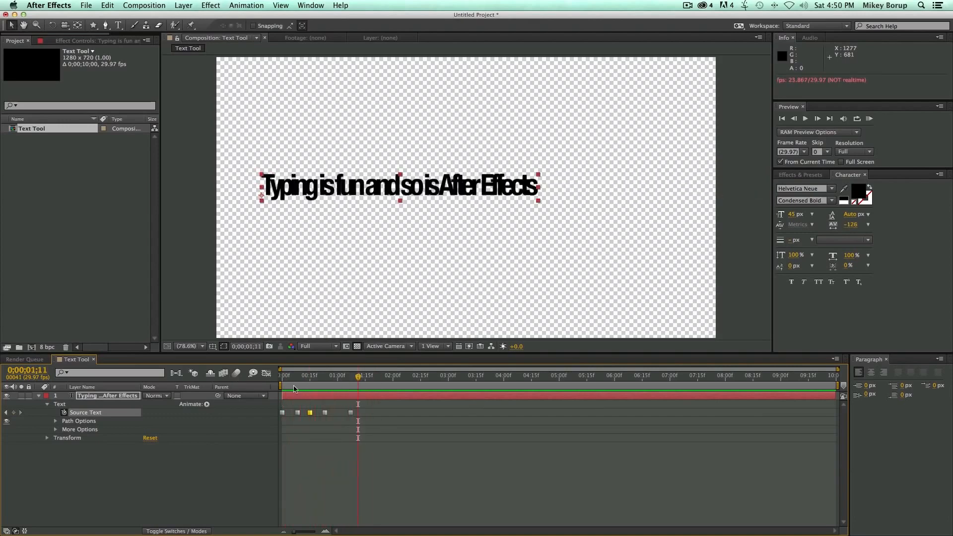
Step: Return to the first frame and remove all Source Text keyframes by turning off the property's animation
drag(362, 439, 273, 400)
key(Home)
click(64, 412)
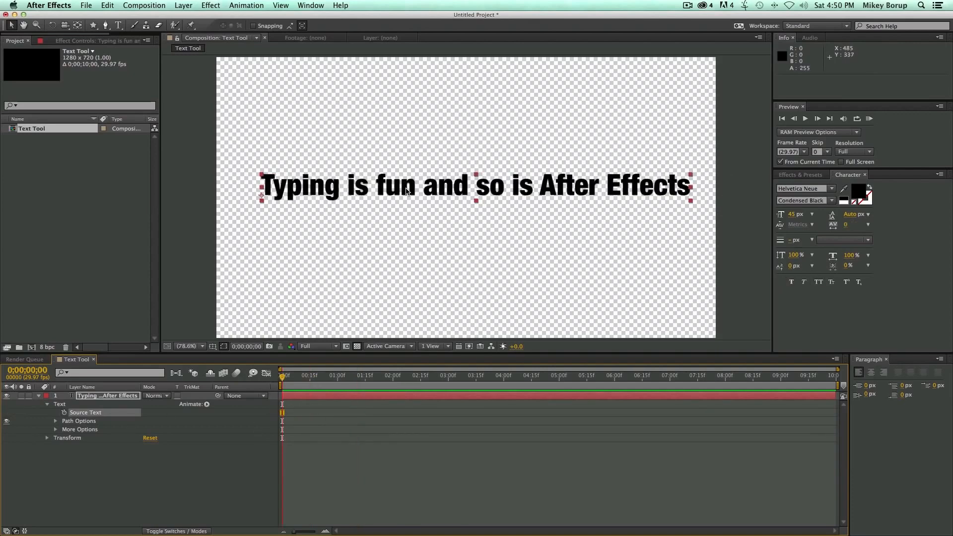
Step: Shift the text layer slightly down and left in the composition, and check which paths its Path Options offer
drag(409, 190, 404, 195)
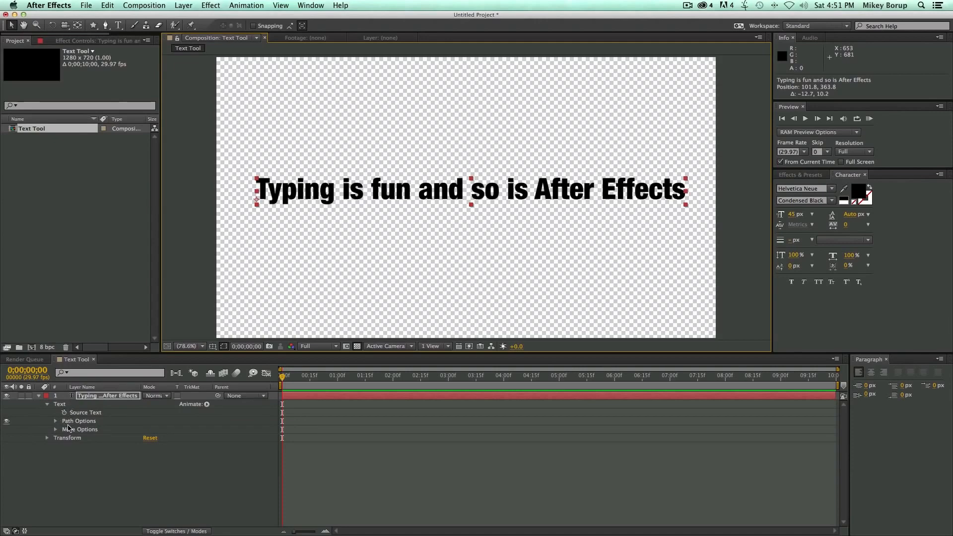
click(56, 421)
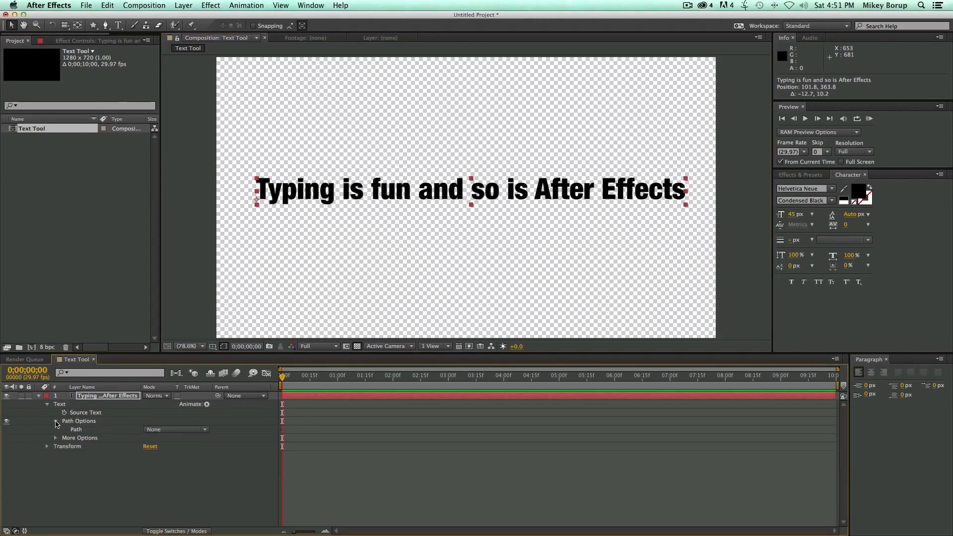
click(201, 430)
click(169, 429)
Step: With the Pen tool, draw an open three-point S-curve mask across the text layer
click(106, 27)
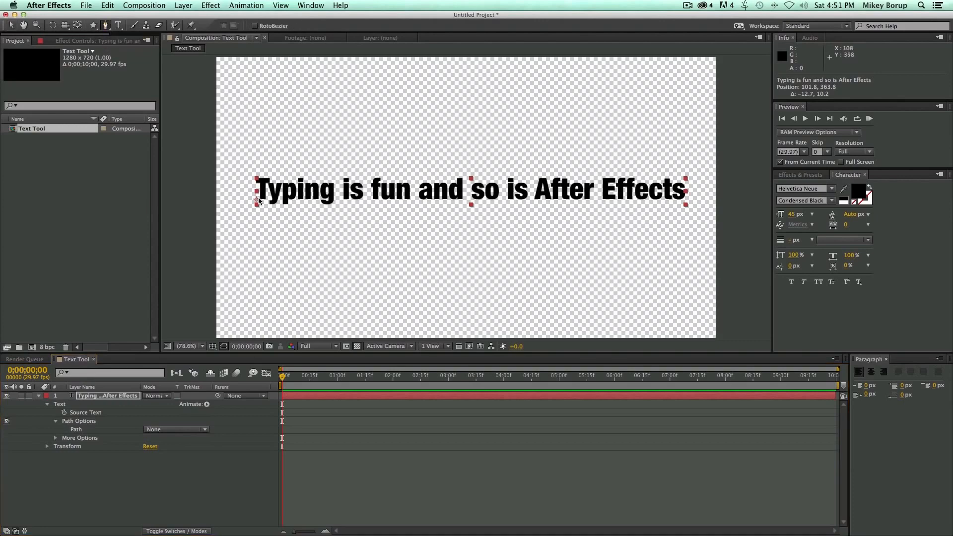
click(288, 395)
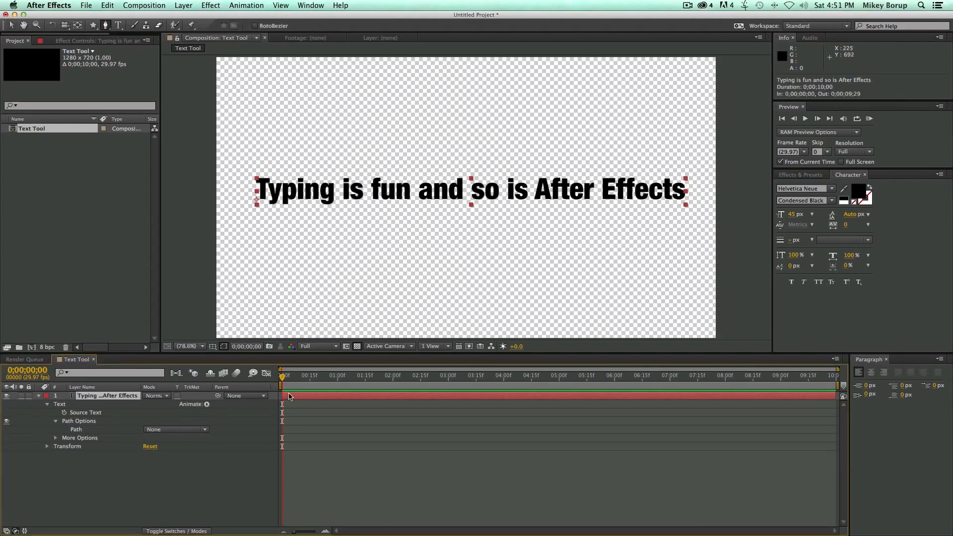
click(273, 217)
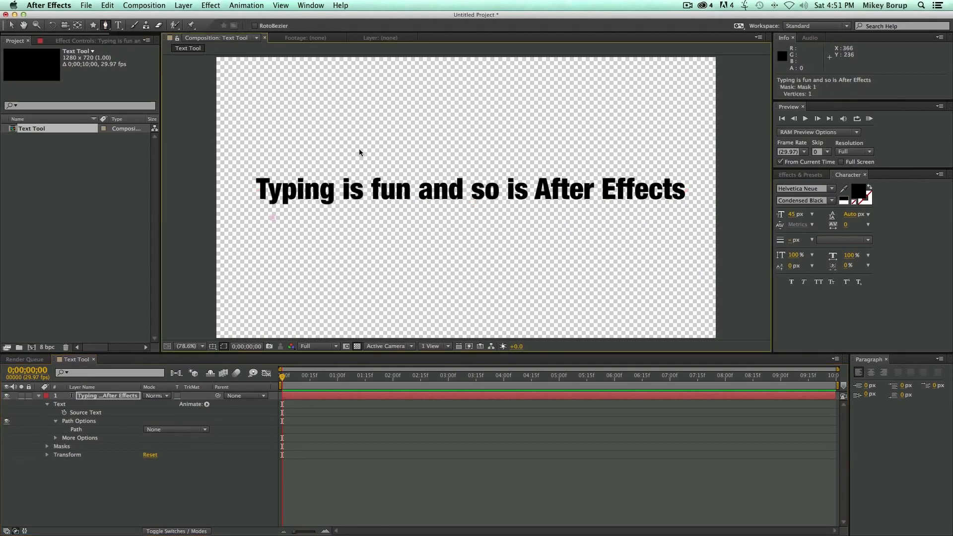
drag(610, 193, 820, 354)
click(694, 213)
Step: Set the text's Path option to Mask 1 so the words follow the drawn curve
click(161, 429)
click(159, 430)
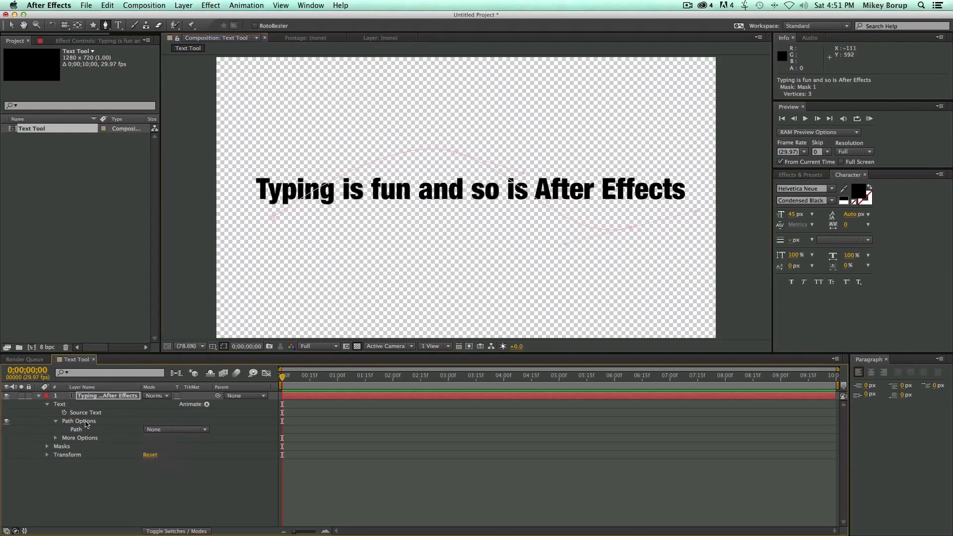
click(169, 429)
click(168, 456)
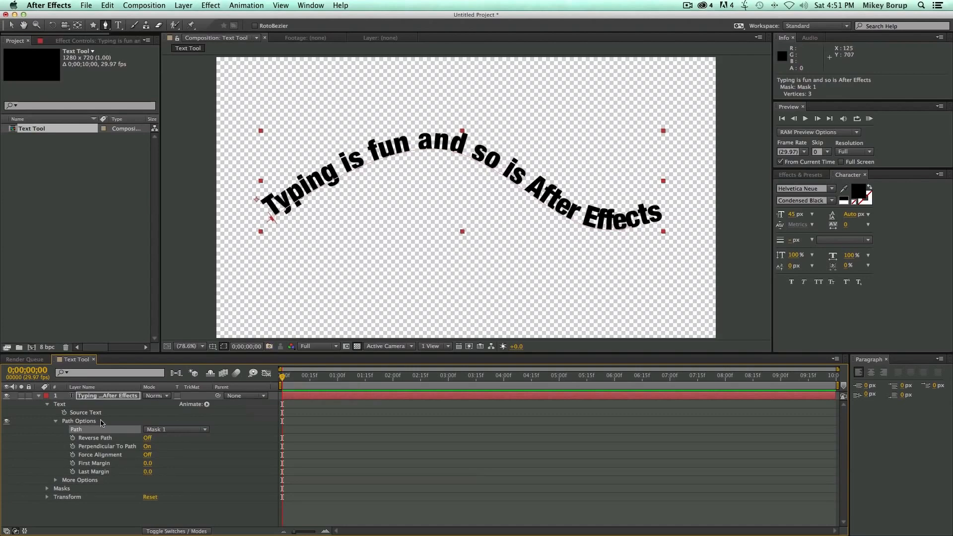
Step: Try Reverse Path, Perpendicular To Path and Force Alignment in turn, switching each back to its original setting
click(147, 438)
click(148, 437)
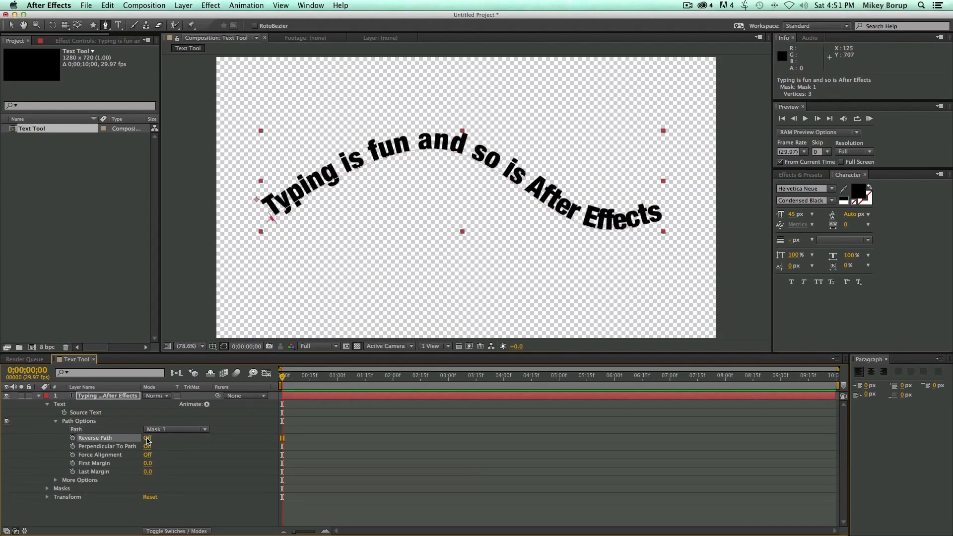
click(146, 447)
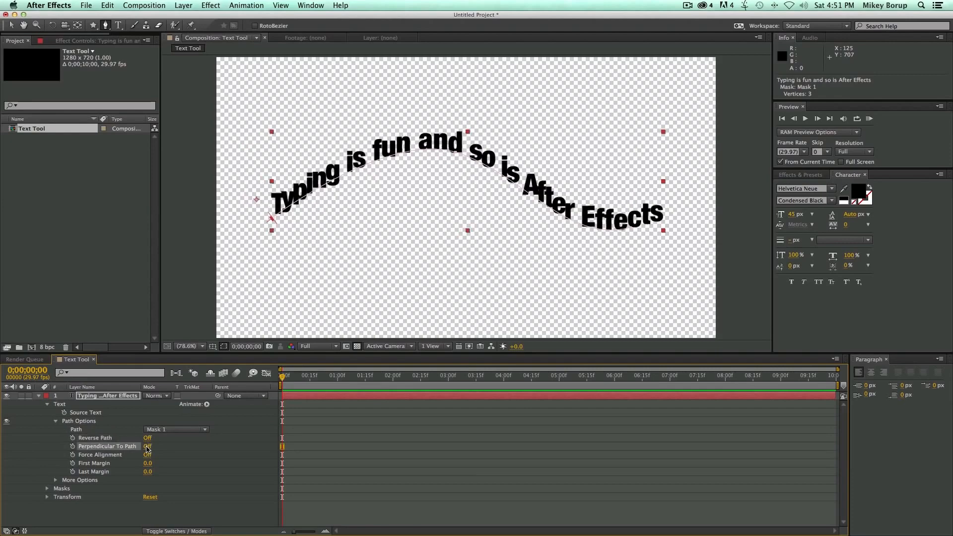
click(147, 447)
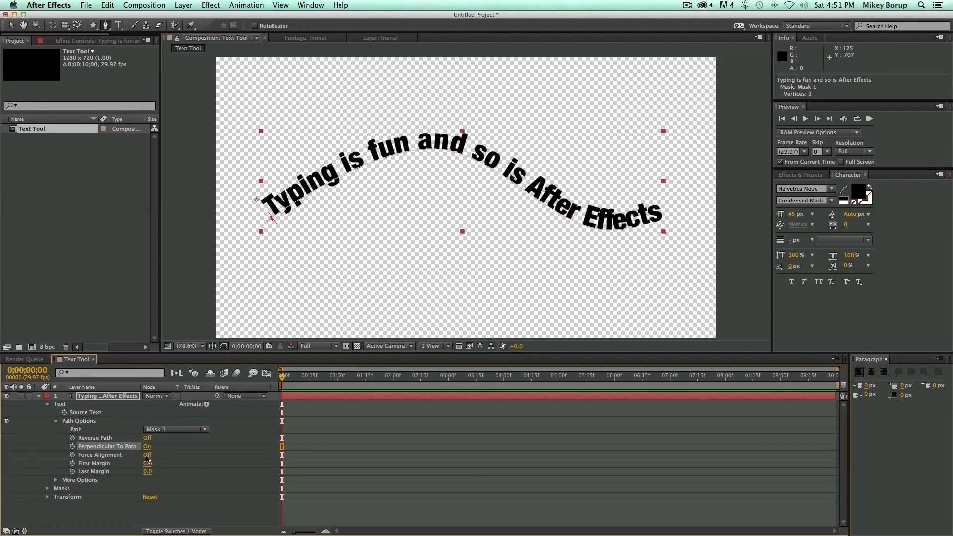
click(148, 455)
click(147, 455)
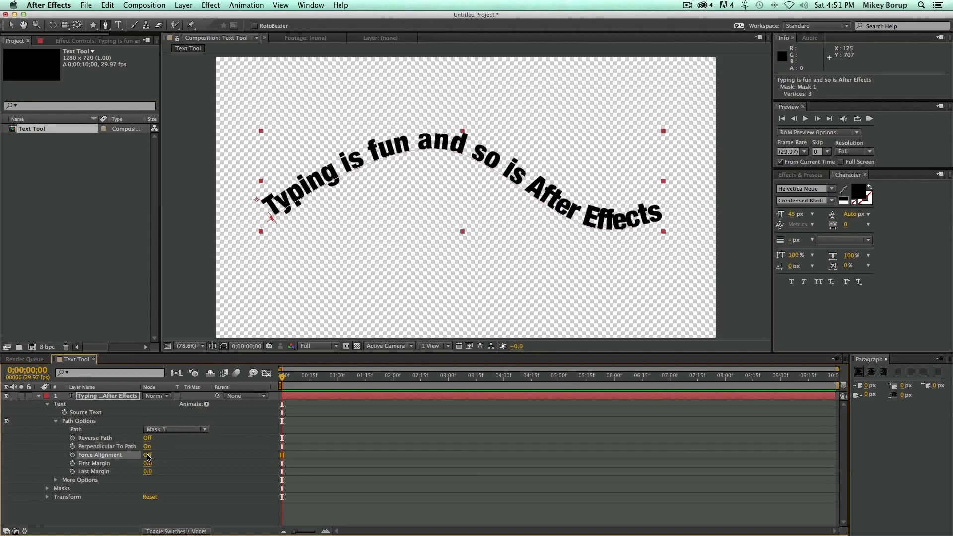
Step: Try a First Margin of -30 and a Last Margin of 4, and undo both margin changes
mouse_move(149, 464)
mouse_down()
mouse_move(179, 465)
mouse_move(74, 461)
mouse_move(209, 464)
mouse_move(140, 465)
mouse_move(152, 475)
mouse_up()
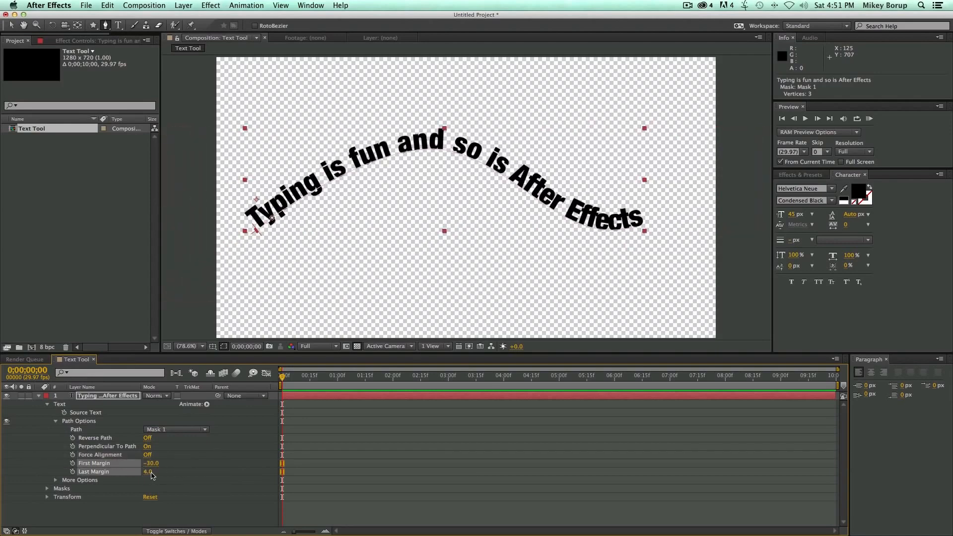
key(super+z)
key(super+z)
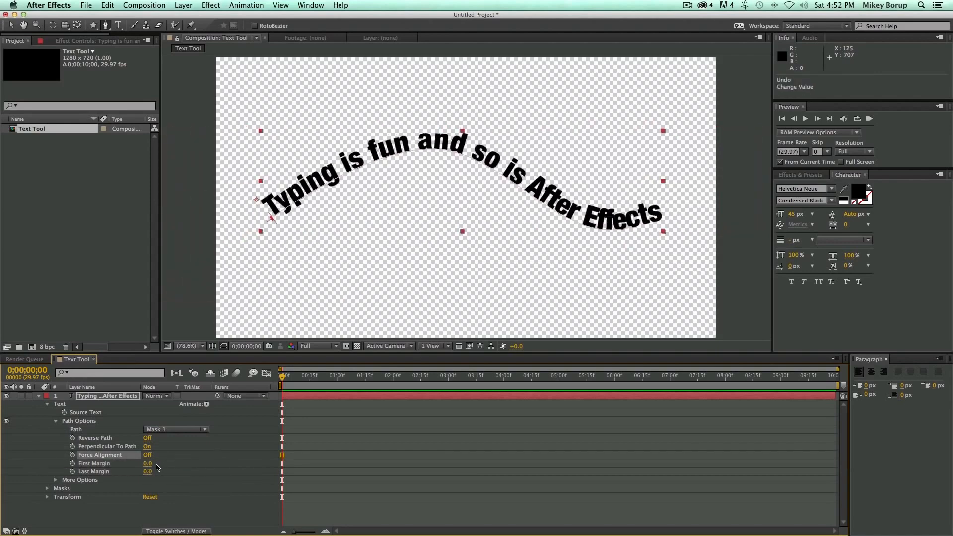
Step: Reveal the text's More Options and try Word as the Anchor Point Grouping
click(55, 483)
click(56, 481)
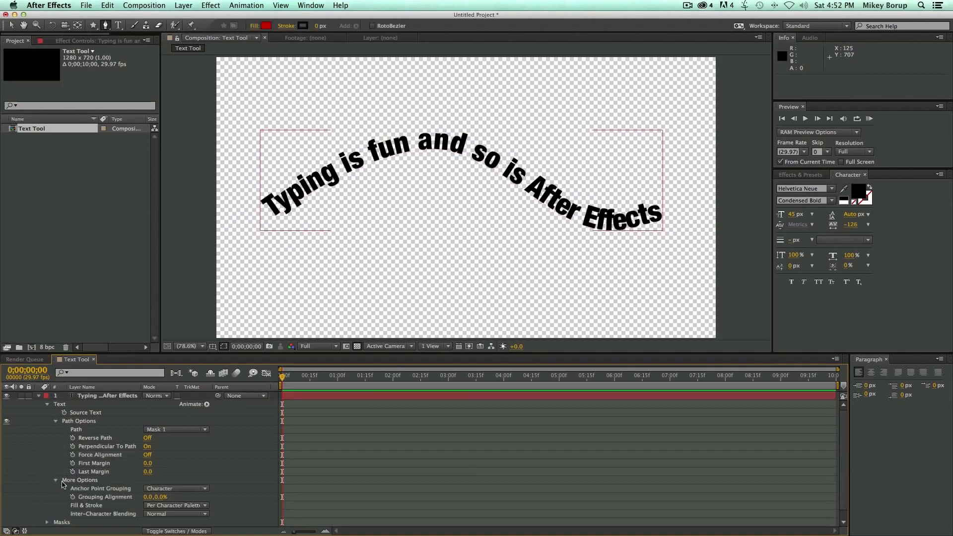
click(166, 490)
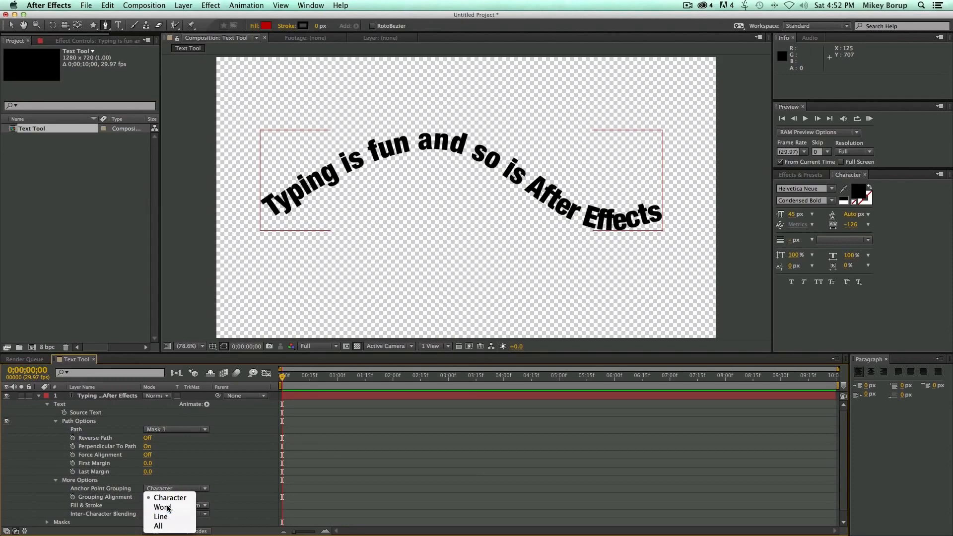
click(166, 507)
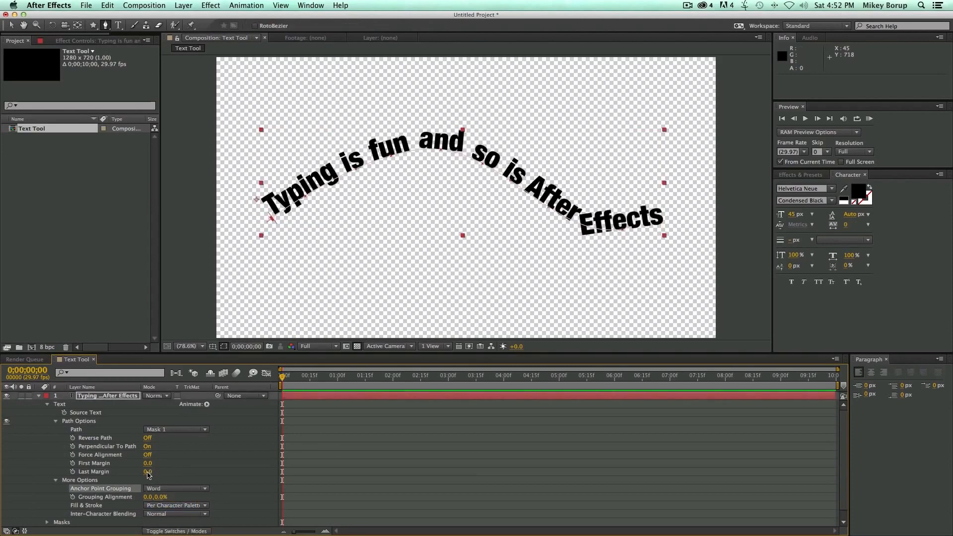
Step: Slide the text along the path to a First Margin of -17 and return Anchor Point Grouping to Character
drag(147, 464, 306, 487)
drag(373, 496, 124, 450)
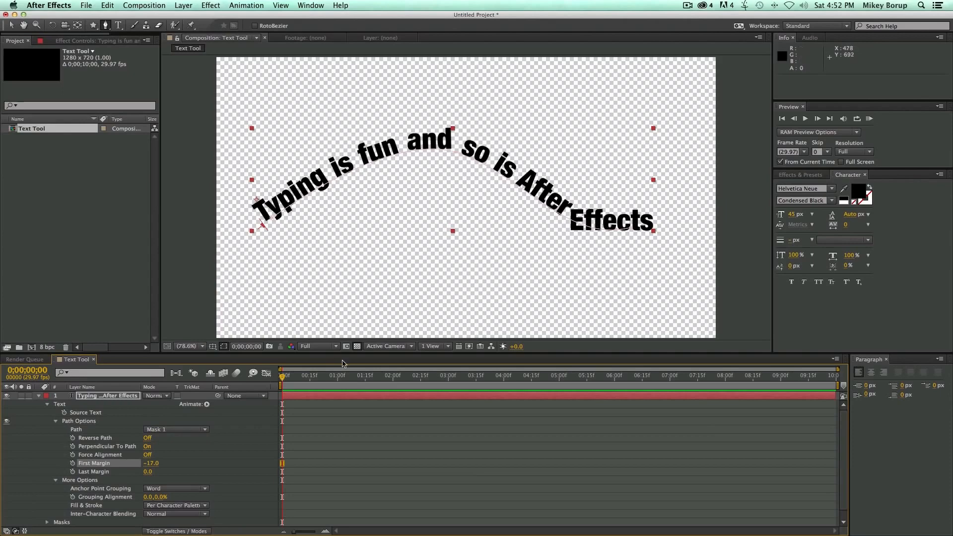
click(176, 489)
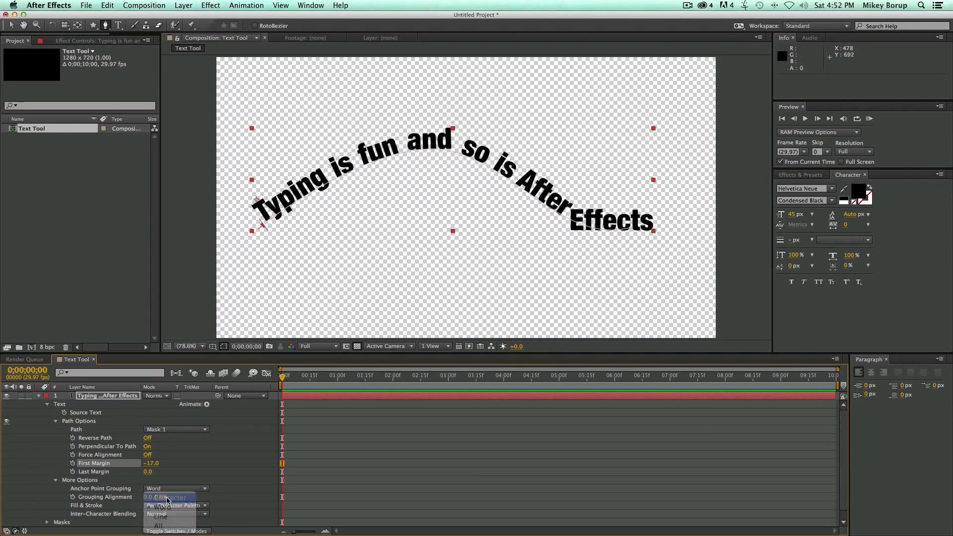
click(169, 493)
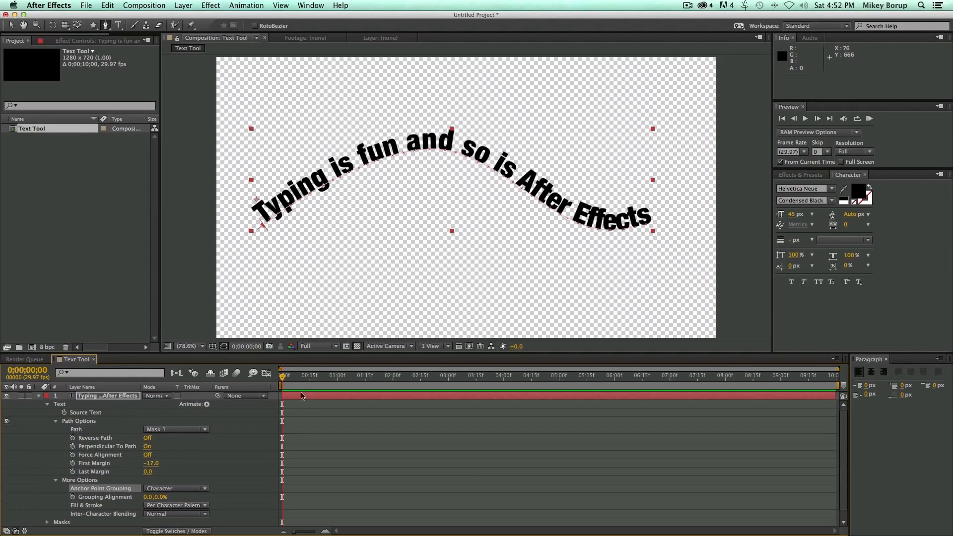
Step: Collapse the text's option groups, expand Mask 1 and start keyframing its Mask Path at the first frame
click(55, 420)
click(56, 430)
click(47, 437)
click(56, 446)
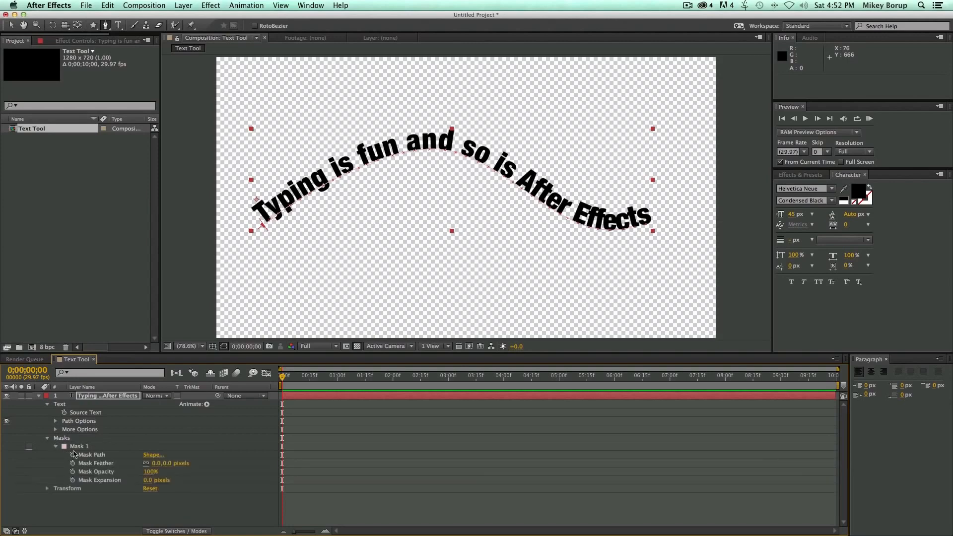
click(73, 454)
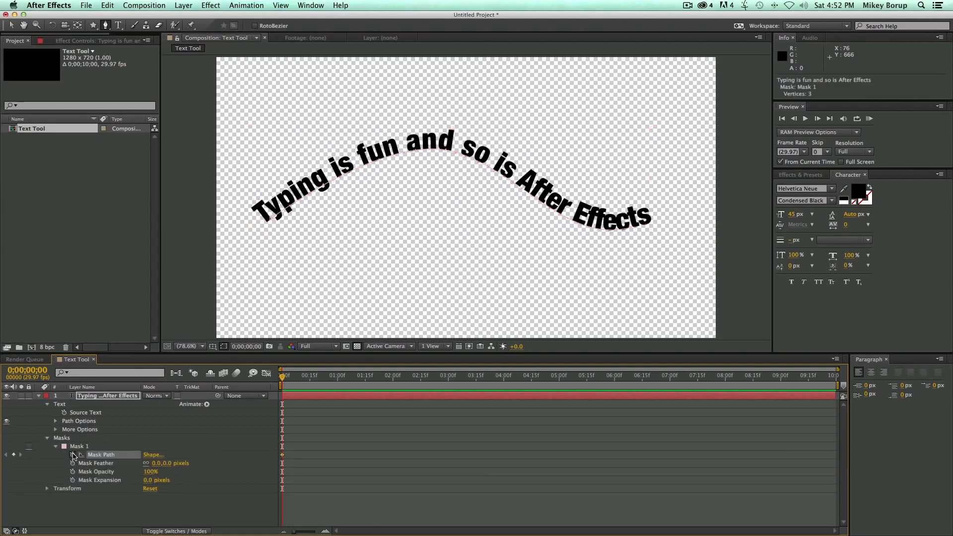
Step: At 0;00;05;26, reshape the mask path so its raised curve bows downward, and preview the animated text from the start
drag(366, 375, 608, 403)
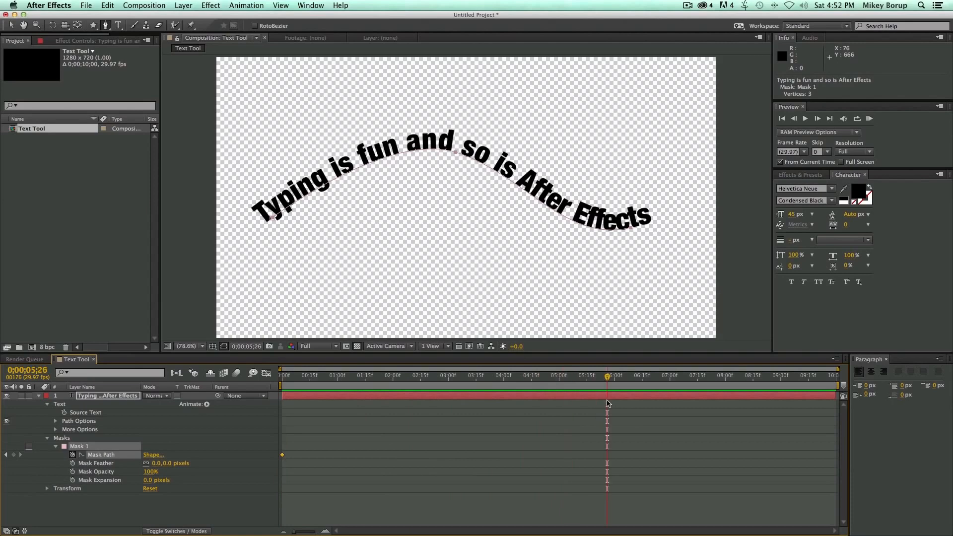
drag(456, 156, 458, 155)
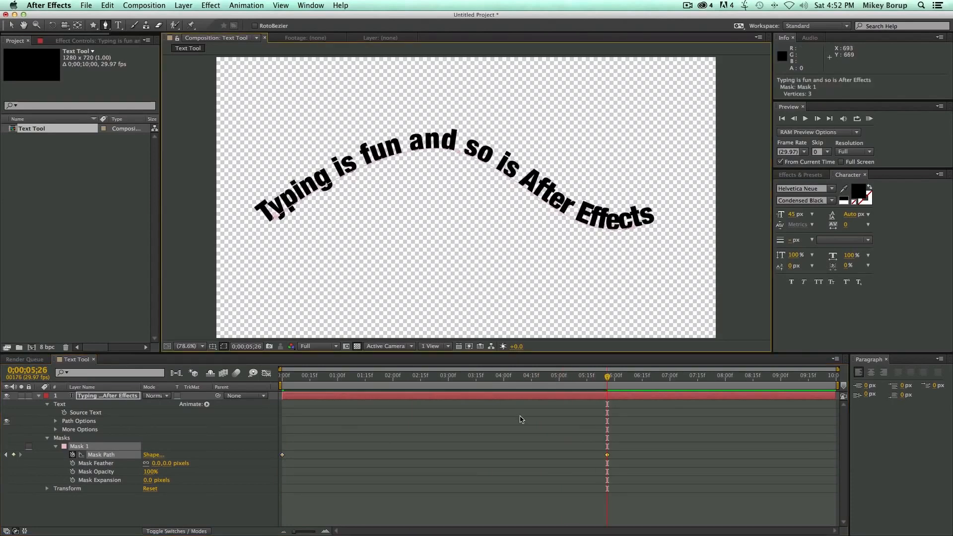
click(567, 444)
key(v)
click(462, 154)
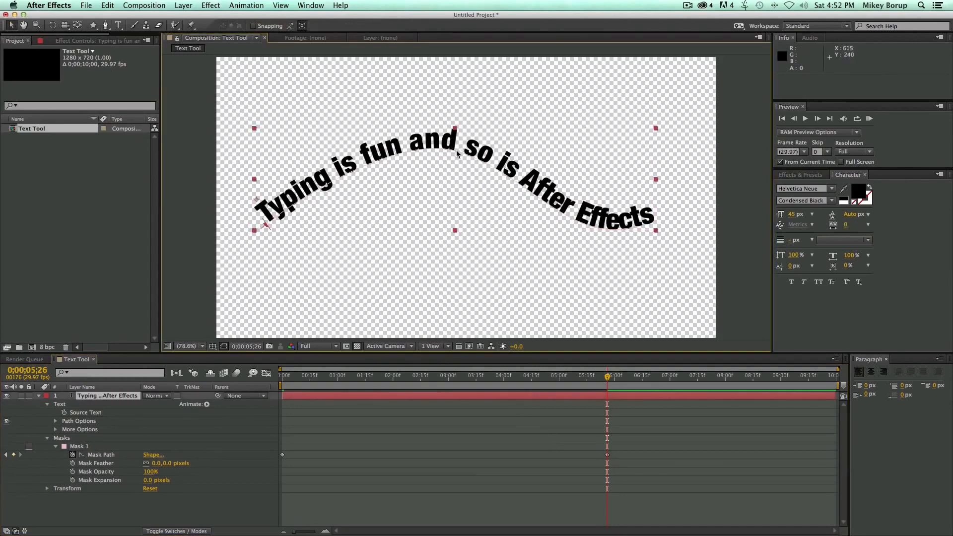
drag(456, 151, 393, 303)
key(space)
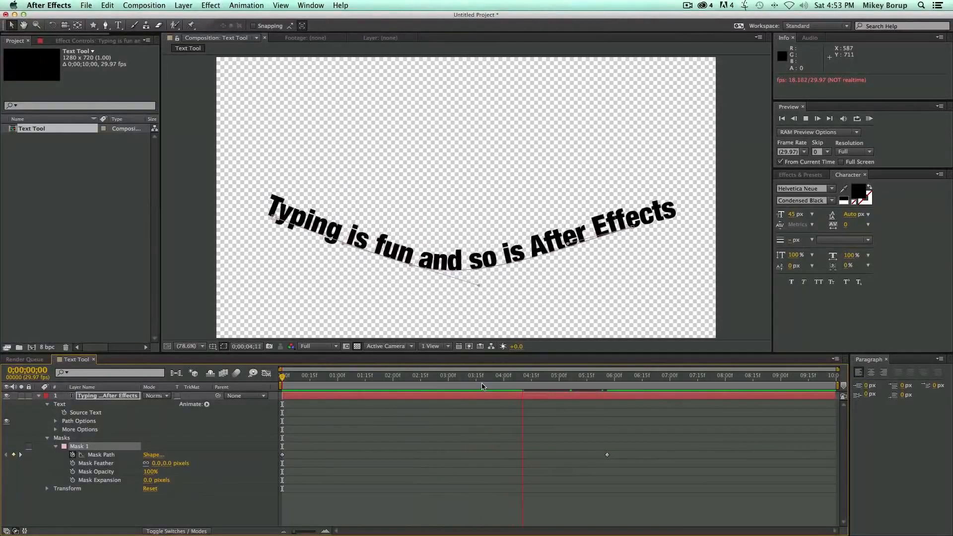
key(space)
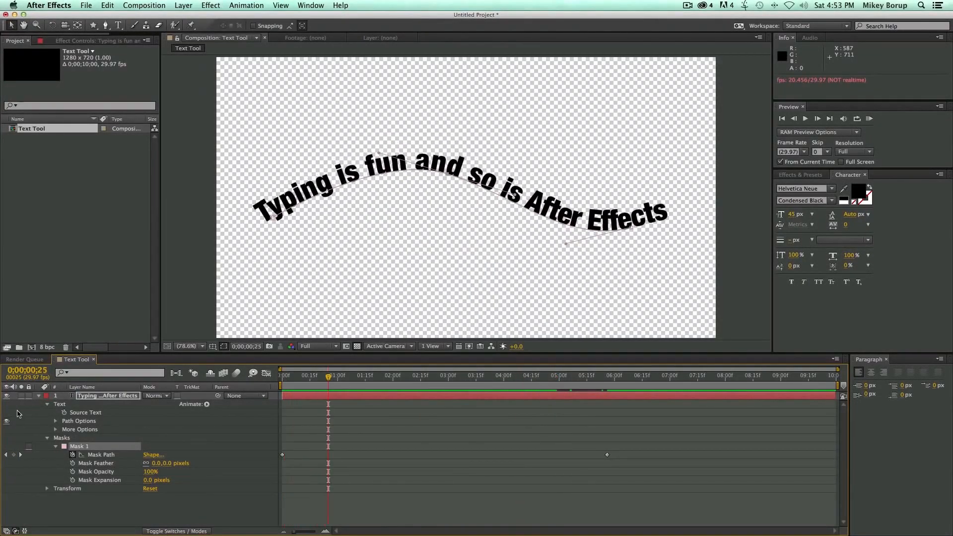
Step: Delete Mask 1 with its path animation from the text layer
click(76, 449)
key(Delete)
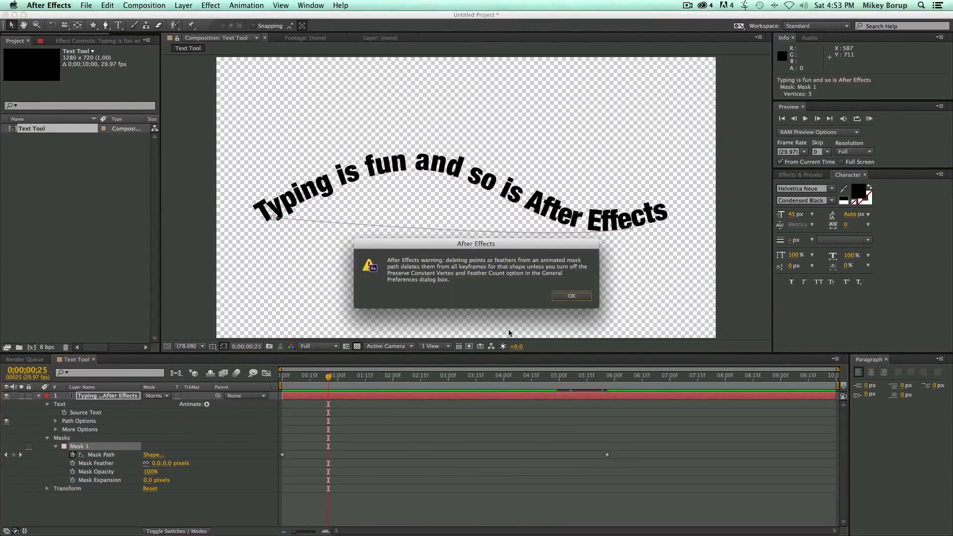
click(571, 296)
click(64, 447)
click(608, 198)
key(Delete)
click(83, 448)
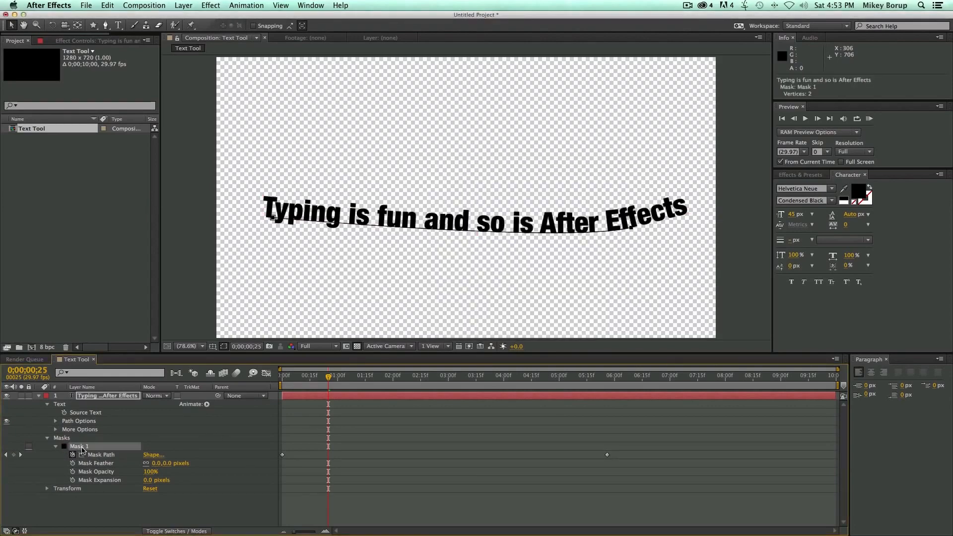
key(Delete)
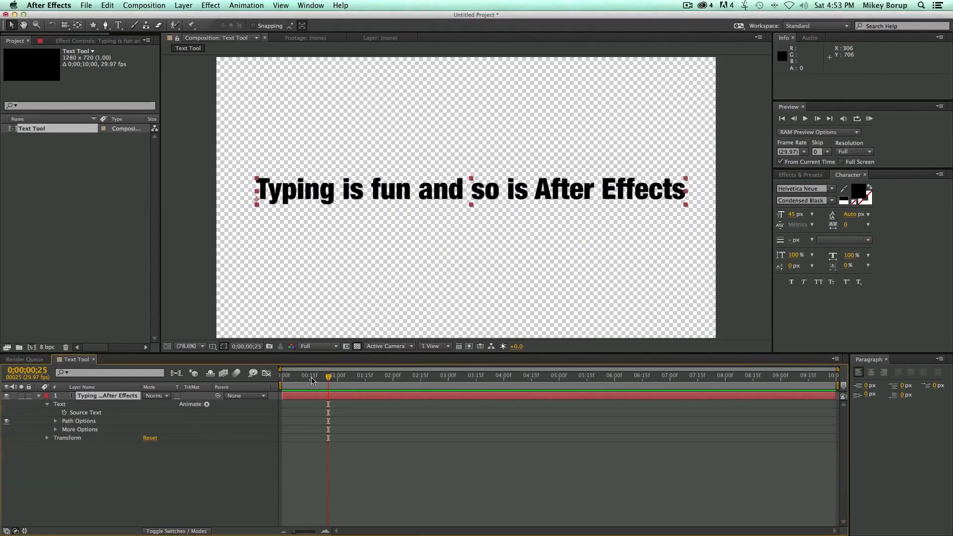
Step: Return to the first frame and enable per-character 3D for the text layer
key(Home)
click(207, 405)
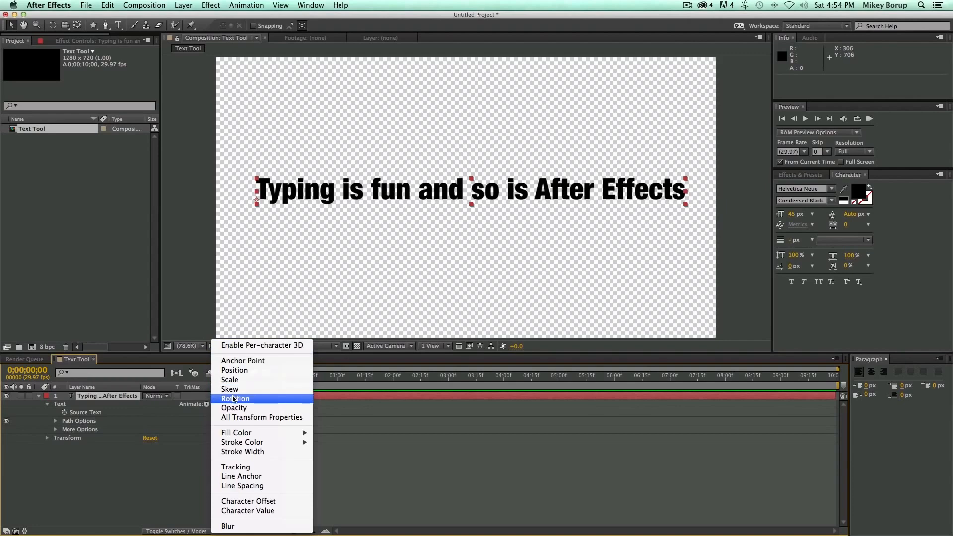
click(257, 346)
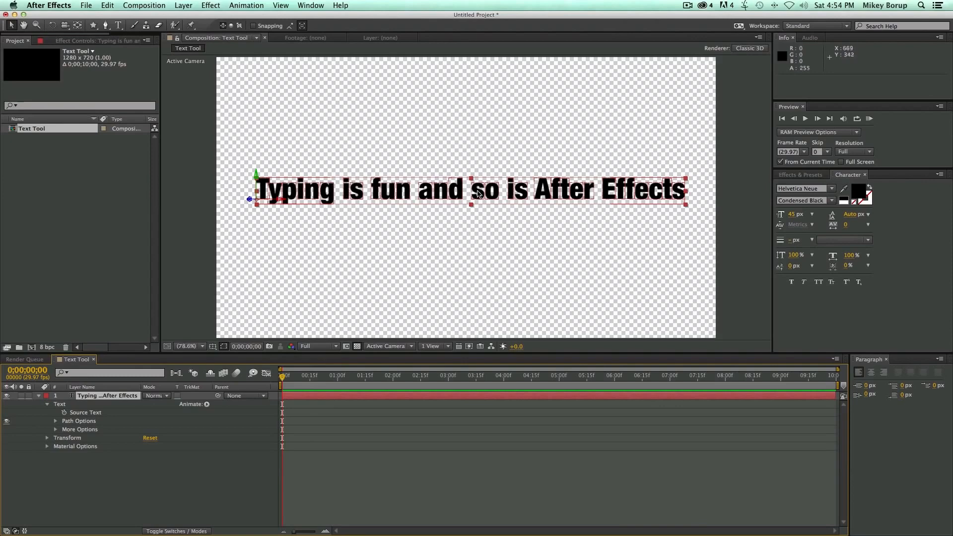
Step: Add a Scale animator to the text layer and deselect the layer
click(207, 404)
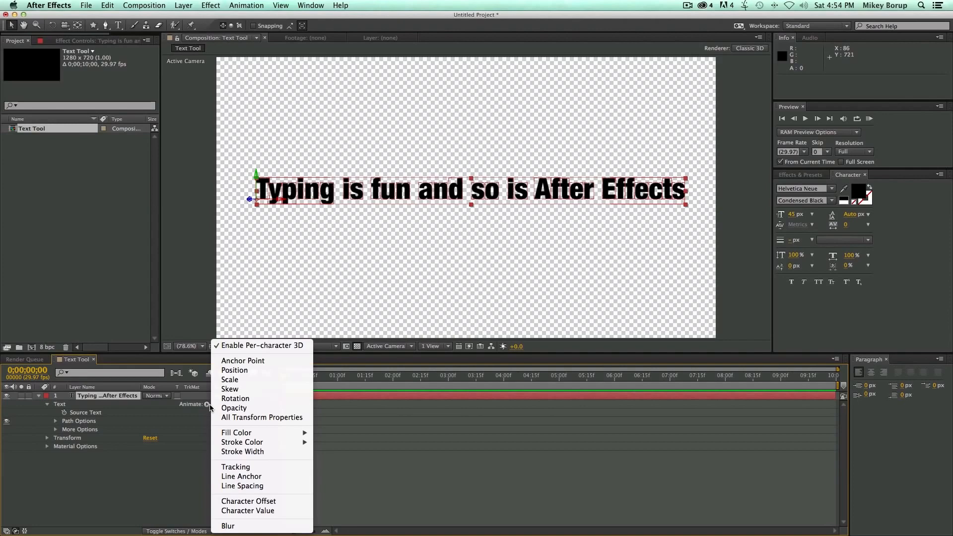
click(231, 380)
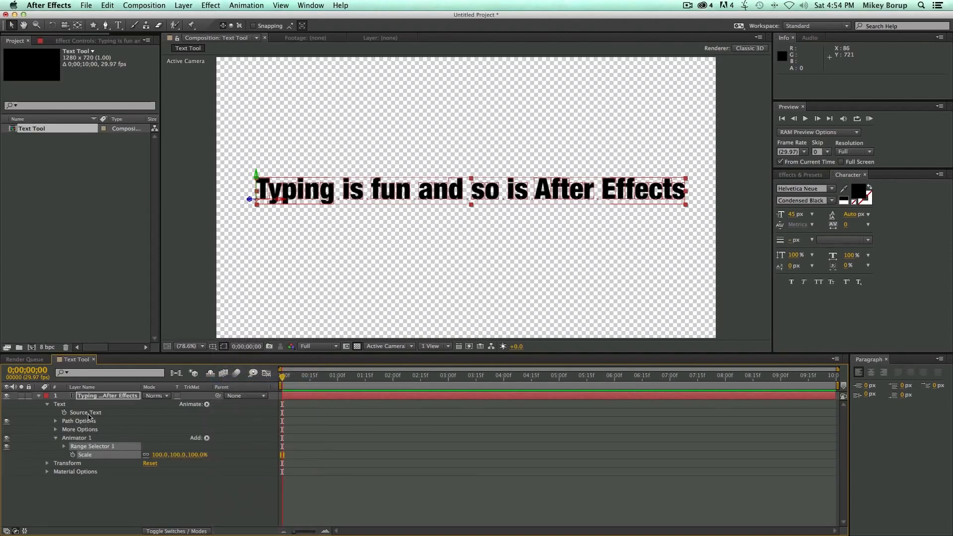
click(78, 438)
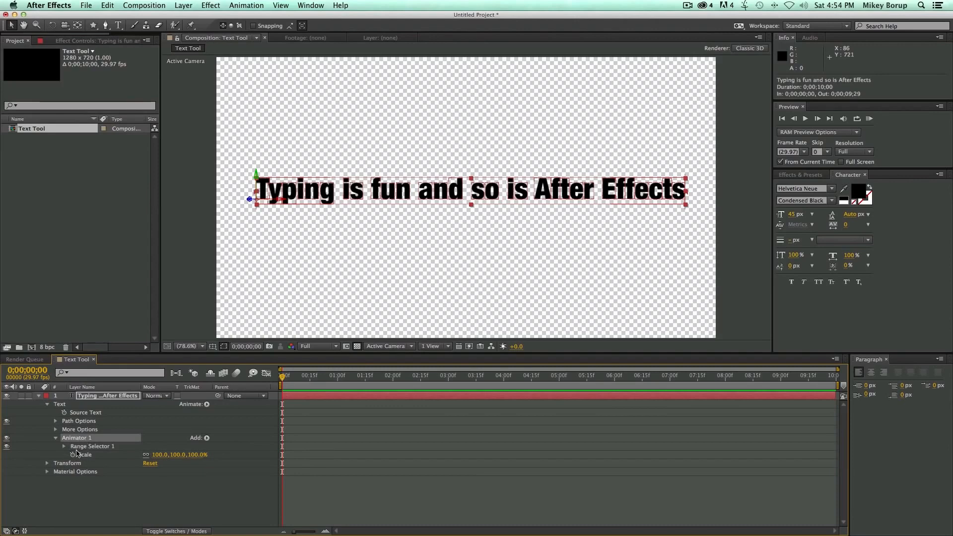
click(147, 449)
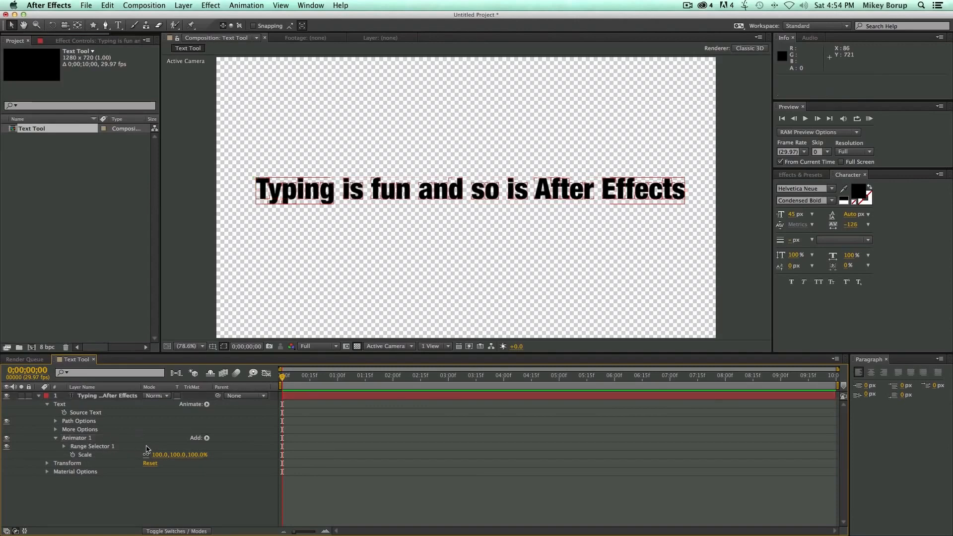
Step: Set the text animator's Scale to 185% and its Range Selector 1 End to 0%
drag(153, 453, 201, 456)
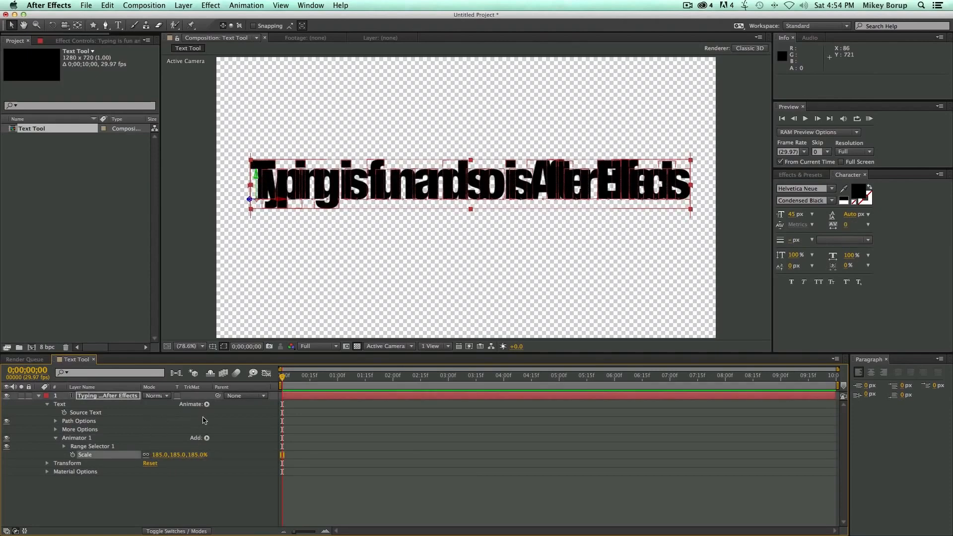
click(180, 486)
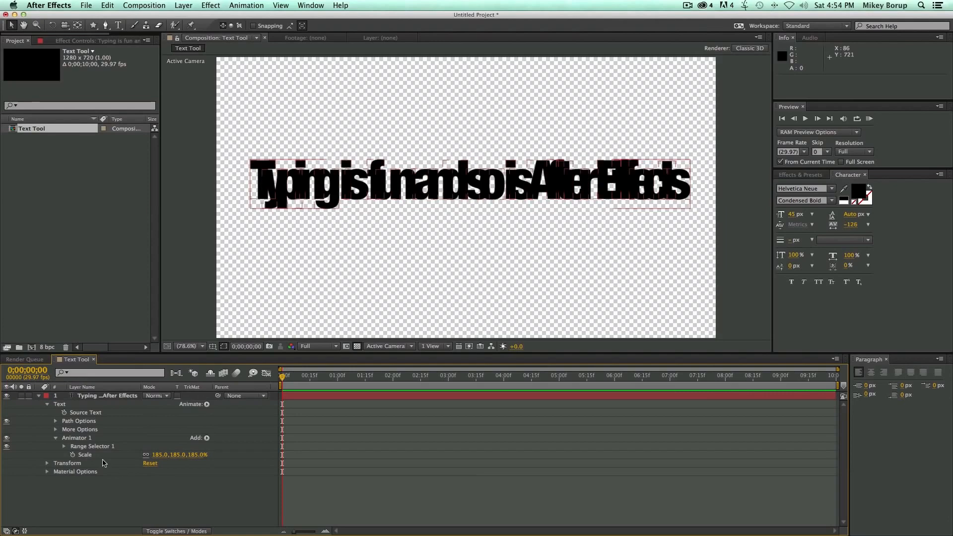
click(65, 447)
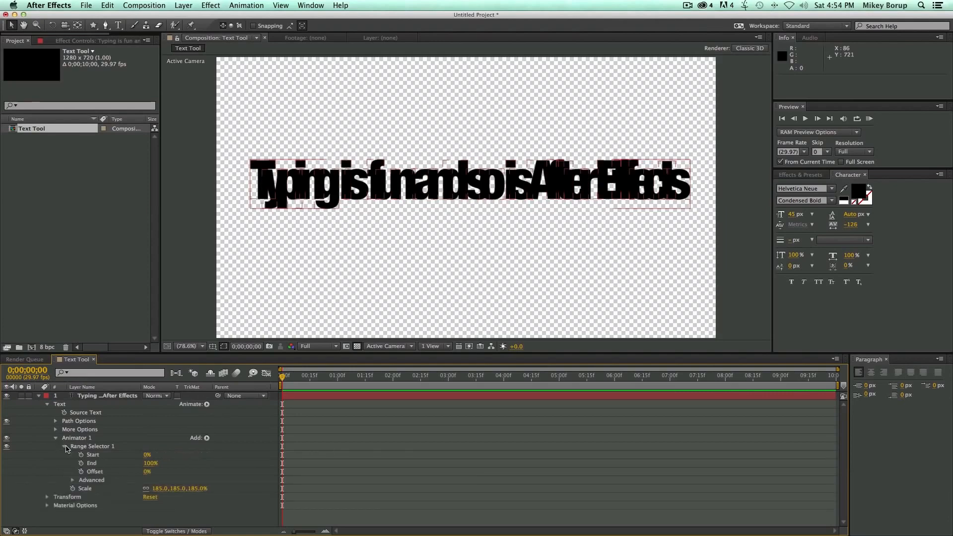
click(103, 455)
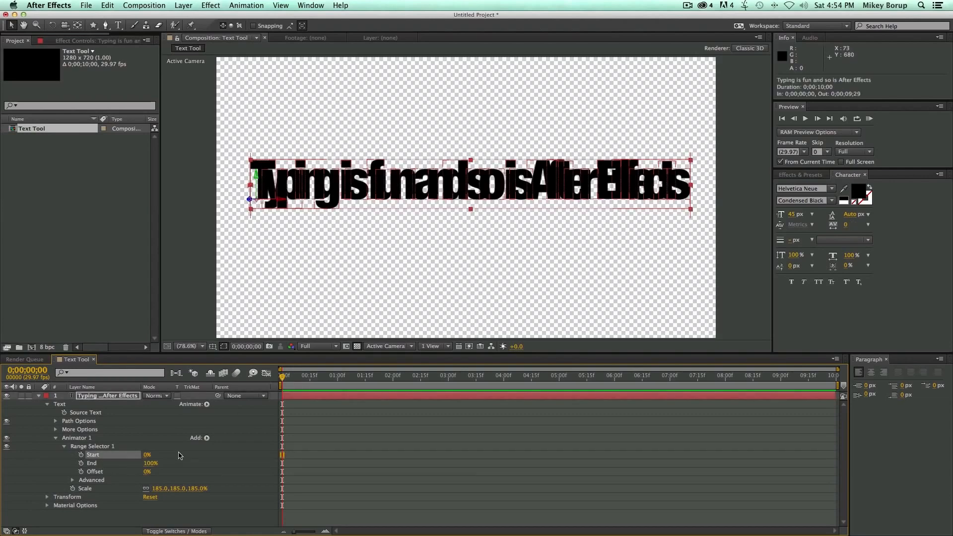
click(151, 463)
scroll(259, 184, up, 2)
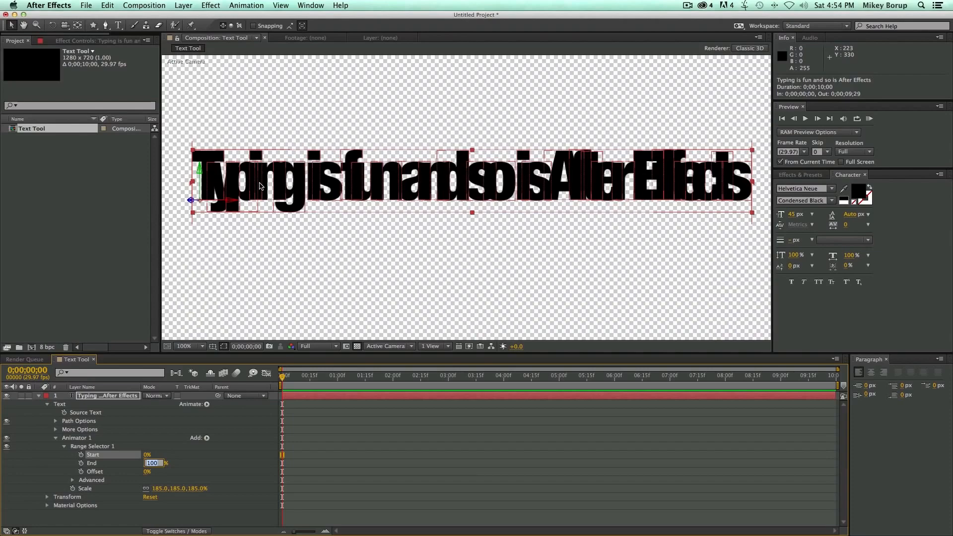
text(0)
Step: Examine the Range Selector 1 markers at the start of the text up close, leaving the text layer at about 110.8, 379.8
drag(262, 185, 552, 254)
key(.)
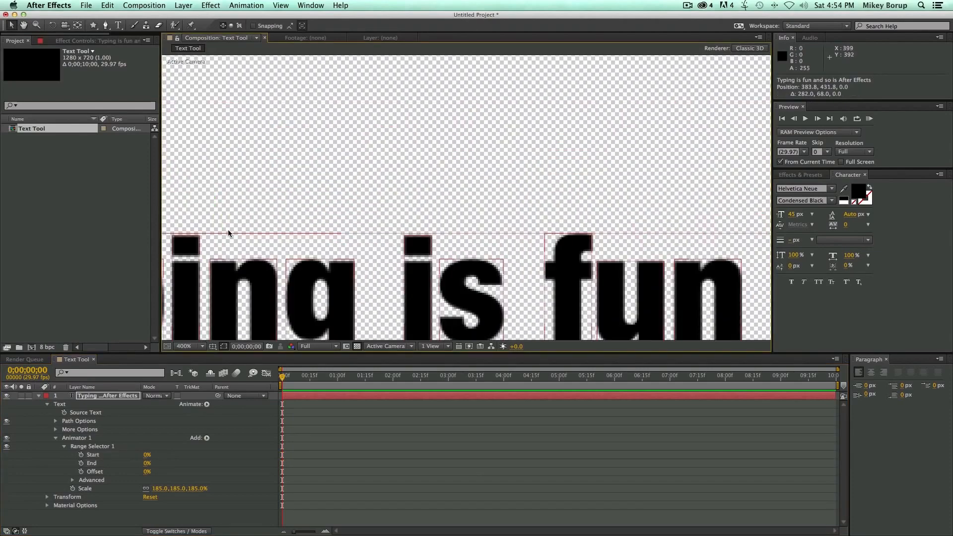
drag(231, 226, 480, 113)
click(96, 446)
click(243, 480)
click(95, 447)
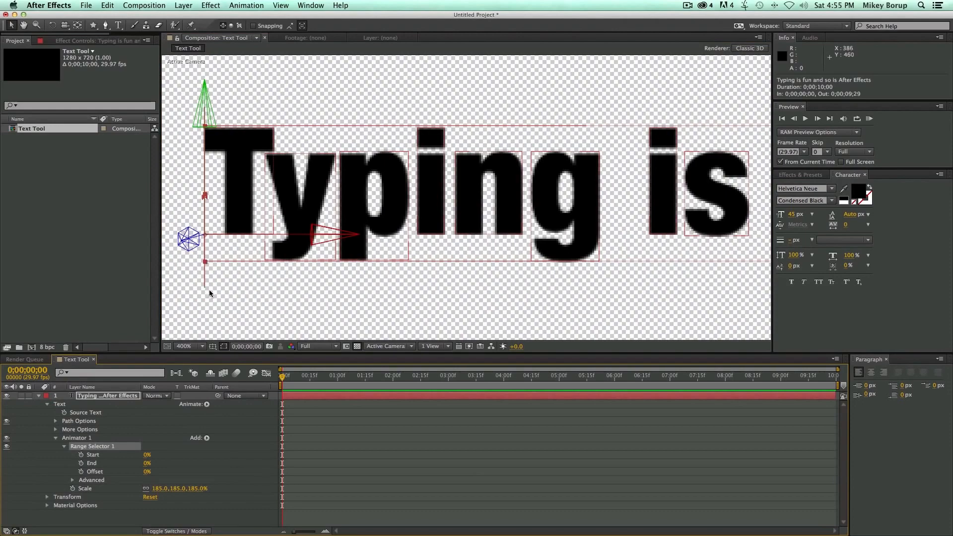
drag(548, 258, 341, 245)
drag(358, 187, 302, 187)
drag(417, 190, 377, 177)
click(189, 345)
click(190, 366)
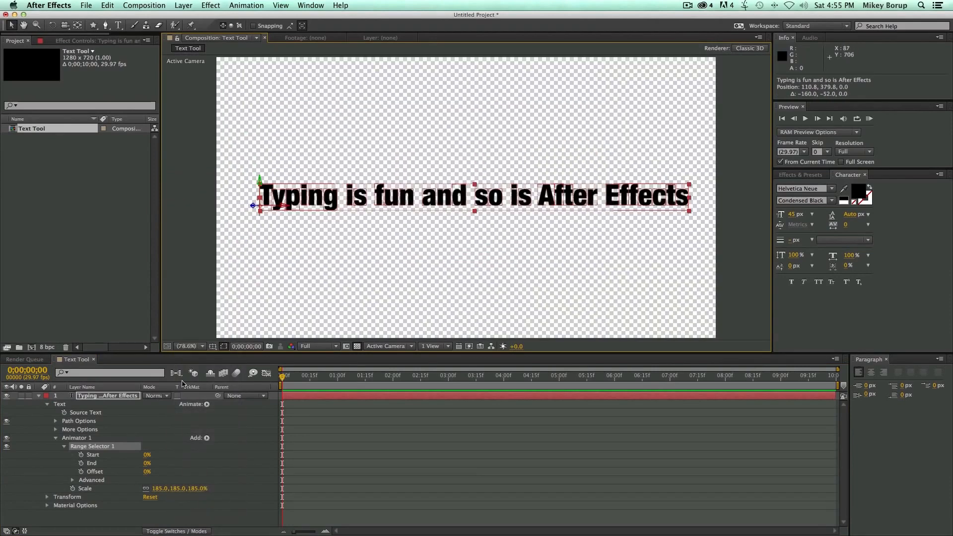
click(181, 454)
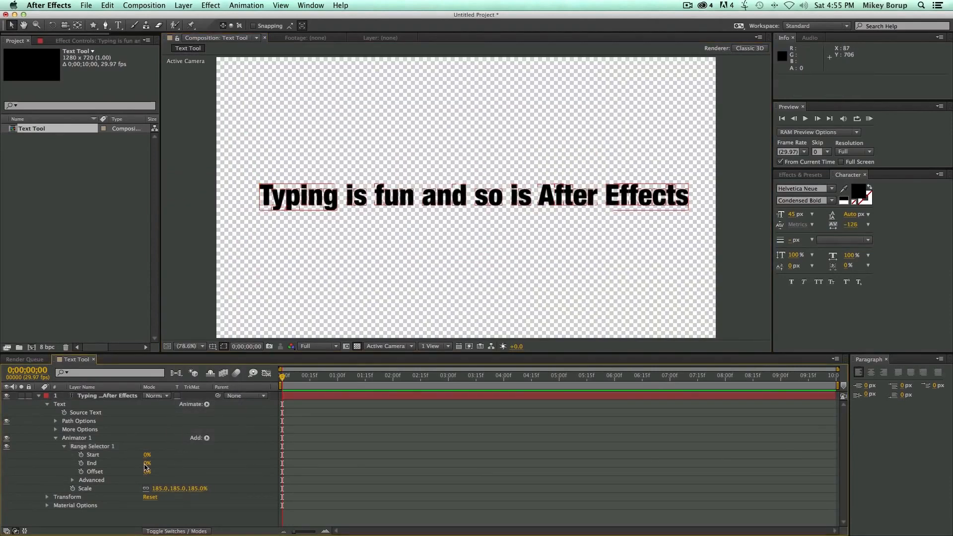
Step: Try Range Selector 1 with Start at 49% and End at 55%, and return both values to 0%
mouse_move(147, 465)
mouse_down()
mouse_move(253, 471)
mouse_move(151, 465)
mouse_up()
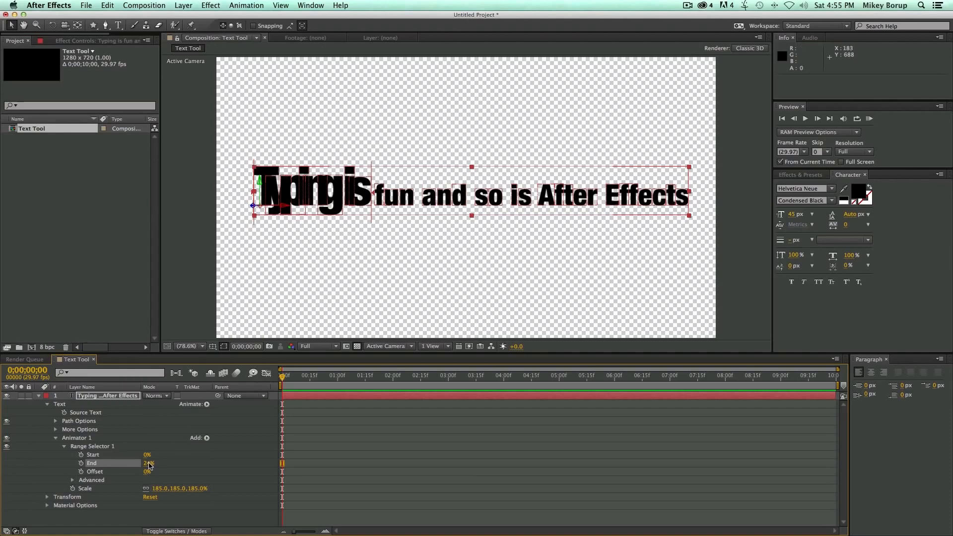
drag(149, 463, 173, 461)
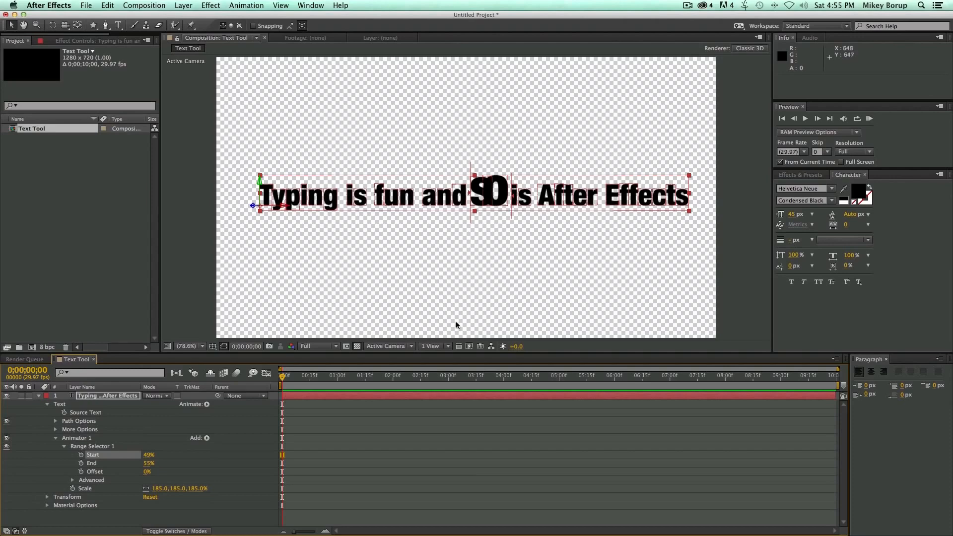
drag(148, 455, 119, 463)
Step: Keyframe the Range Selector 1 End from 0% at the first frame to 100% just past one second
click(82, 464)
drag(285, 378, 341, 378)
drag(146, 462, 300, 422)
Step: Keyframe the Range Selector 1 Start from 0% at 0;00;00;03 to 100% at 0;00;01;06, and preview from the first frame
drag(309, 377, 288, 378)
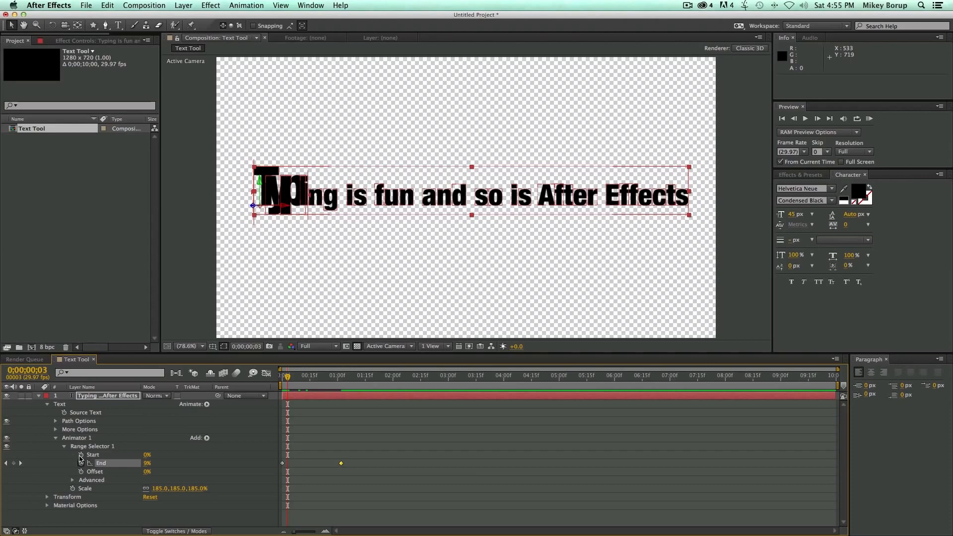
click(81, 455)
drag(331, 379, 349, 381)
drag(148, 455, 283, 457)
drag(341, 379, 282, 378)
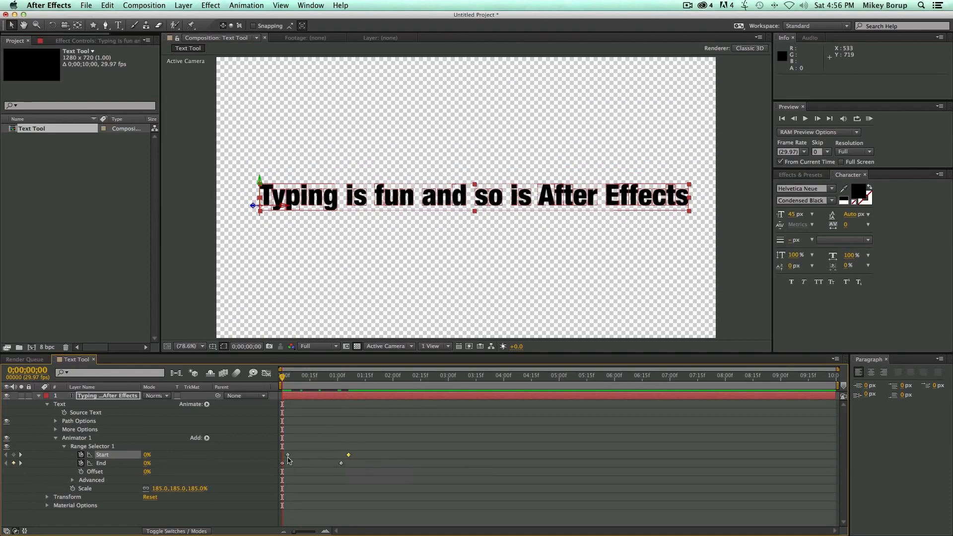
key(space)
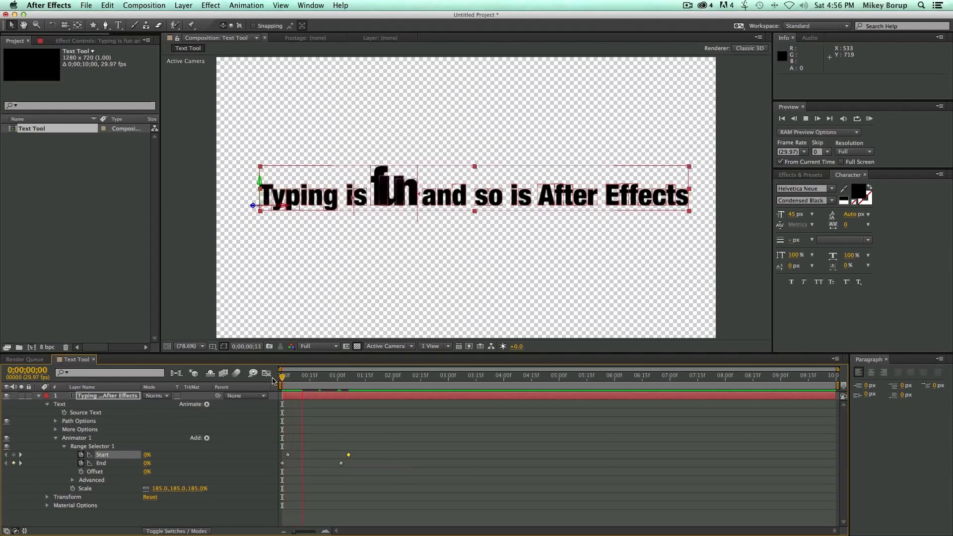
key(space)
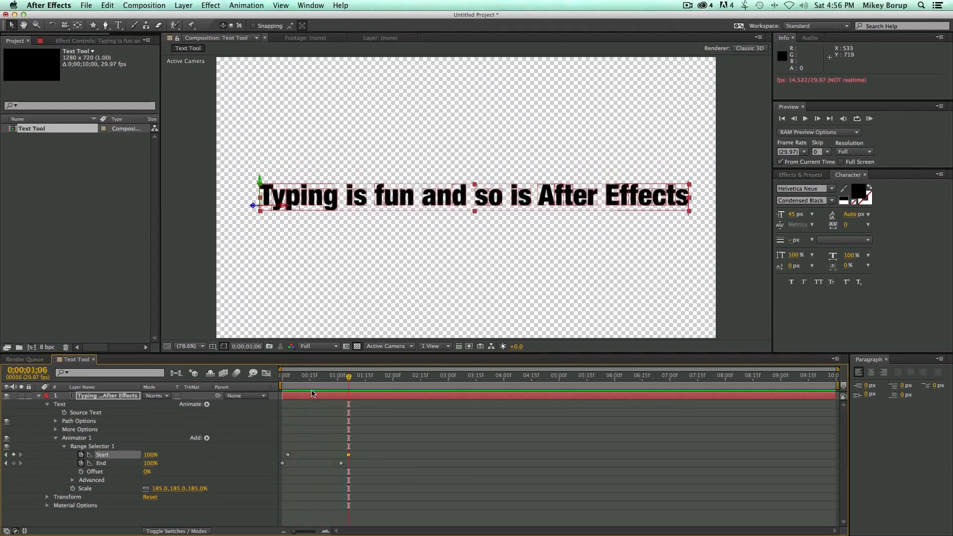
key(Home)
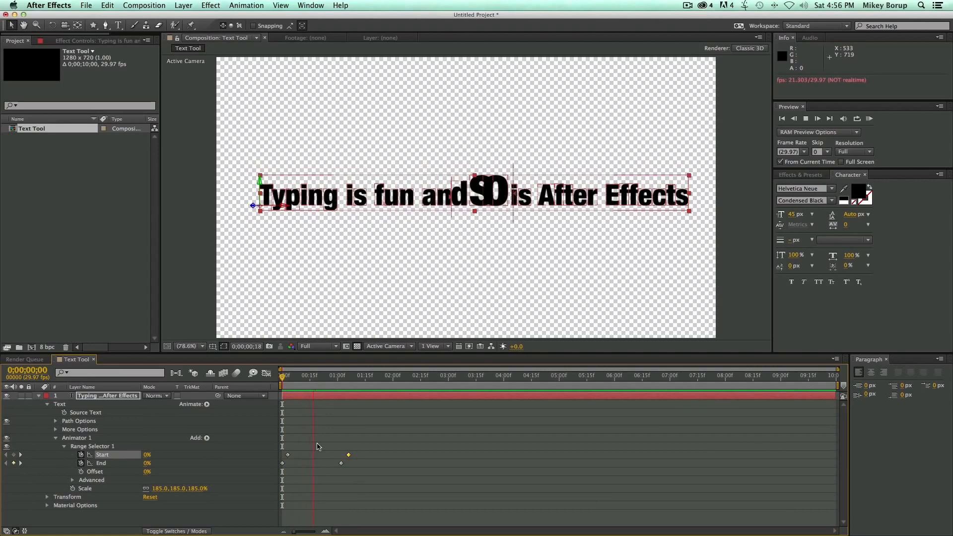
click(332, 404)
key(Home)
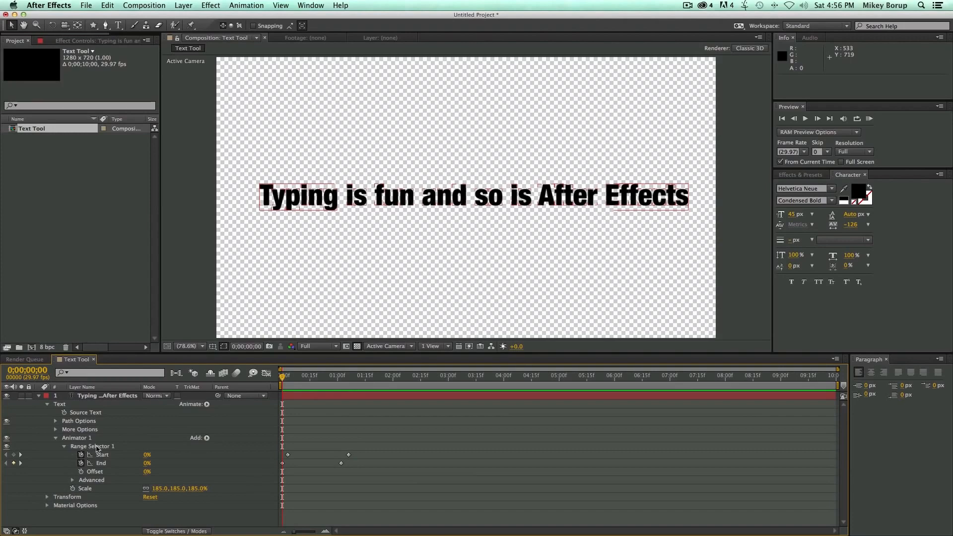
Step: Add the Rotation property to Animator 1 of the text layer
click(96, 448)
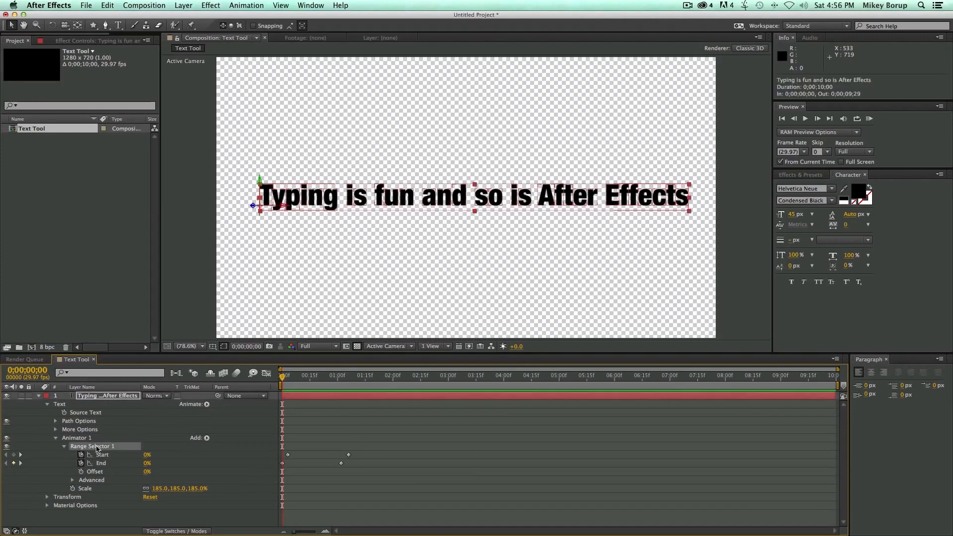
click(207, 439)
mouse_move(233, 437)
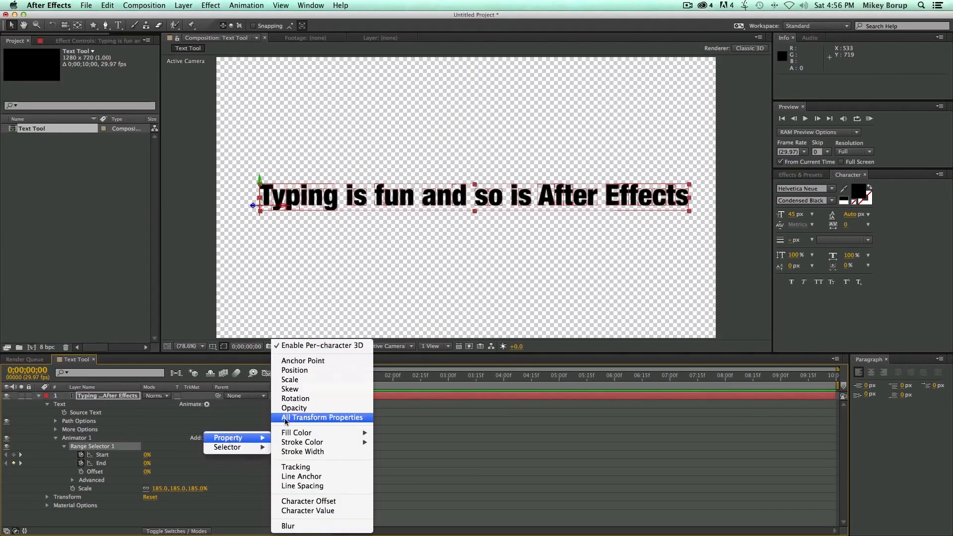
click(293, 399)
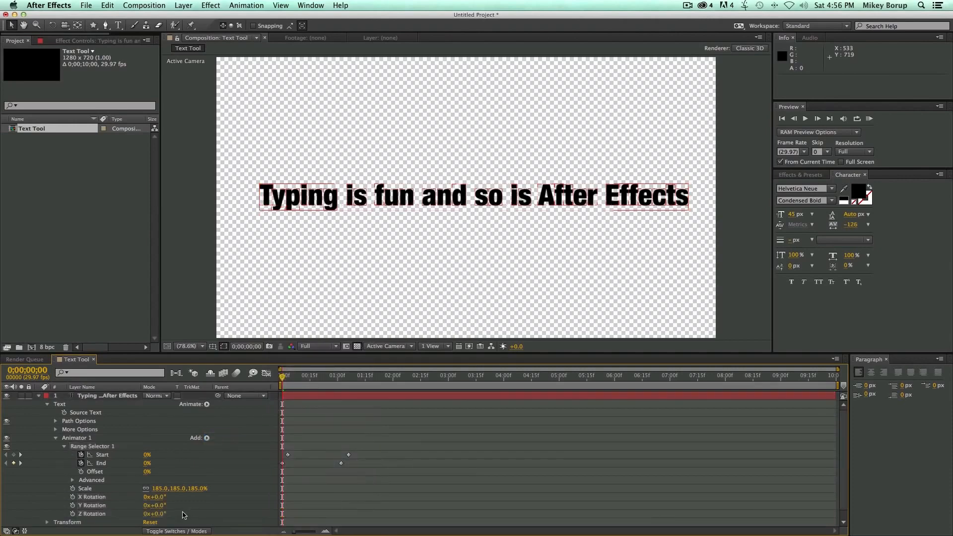
Step: At 0;00;00;20, set the animator's Y Rotation to 90° and preview the animation from the first frame
key(space)
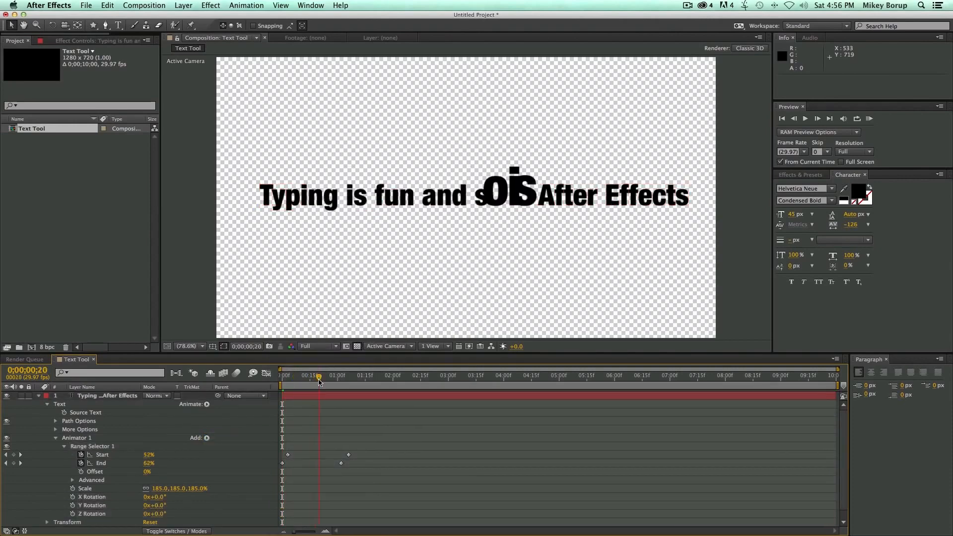
mouse_move(160, 505)
mouse_down()
mouse_move(103, 504)
mouse_move(145, 512)
mouse_up()
click(155, 505)
text(90)
key(Return)
key(Home)
key(space)
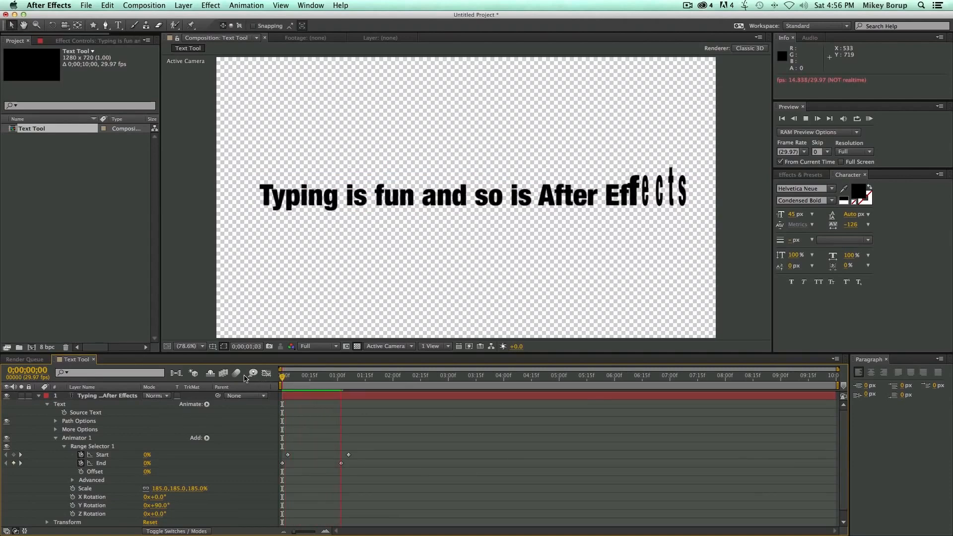
key(space)
key(Home)
key(space)
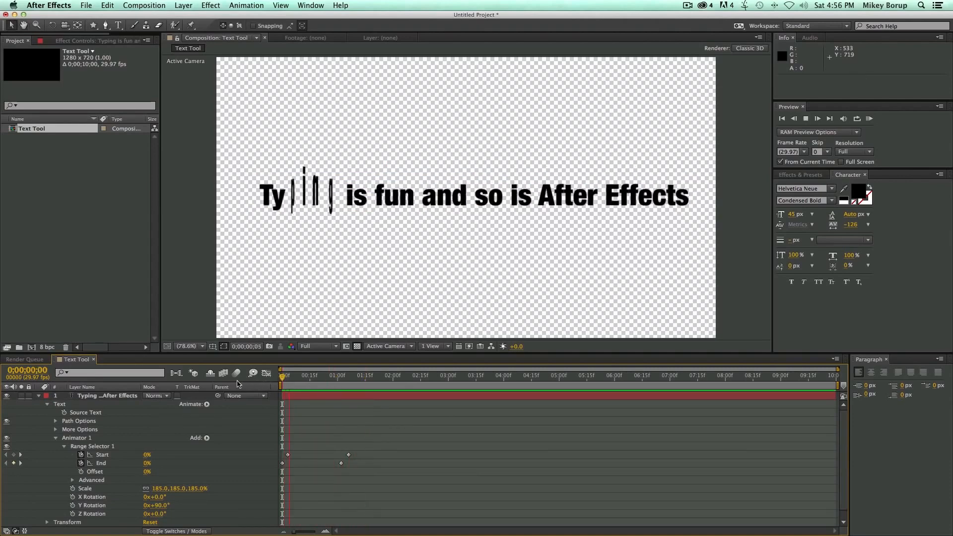
Step: Add an Opacity property of 0% to Animator 1 and preview the animation from the first frame
click(207, 438)
mouse_move(243, 440)
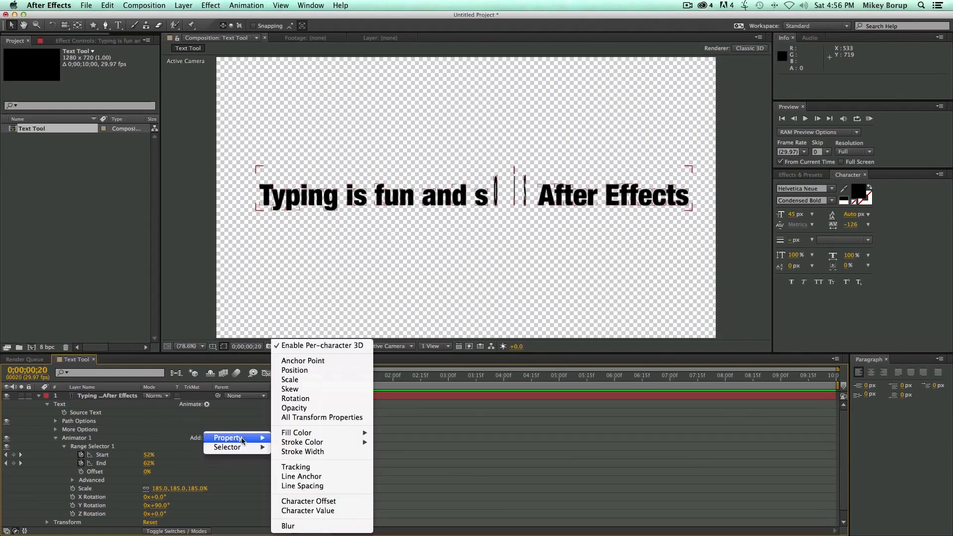
click(293, 408)
drag(152, 523, 58, 523)
click(462, 500)
key(Home)
key(space)
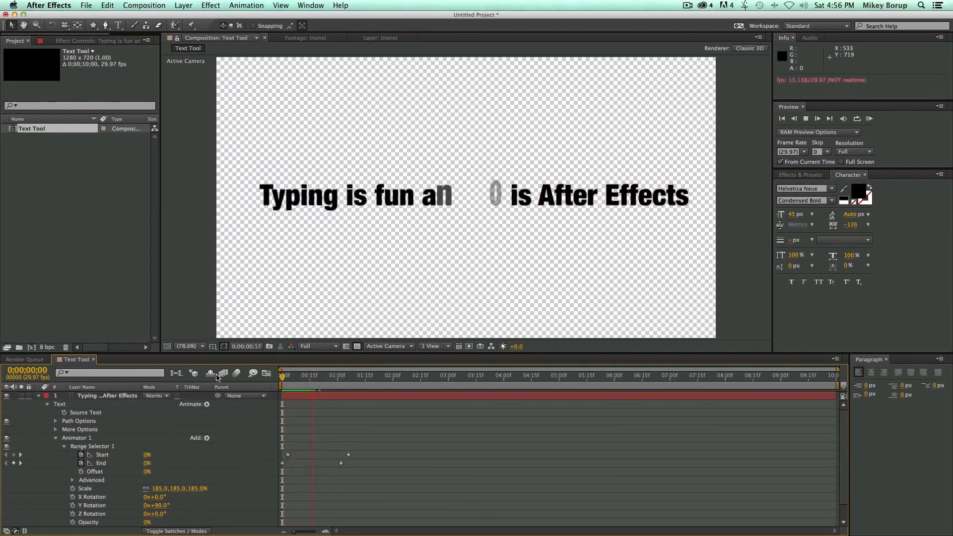
key(space)
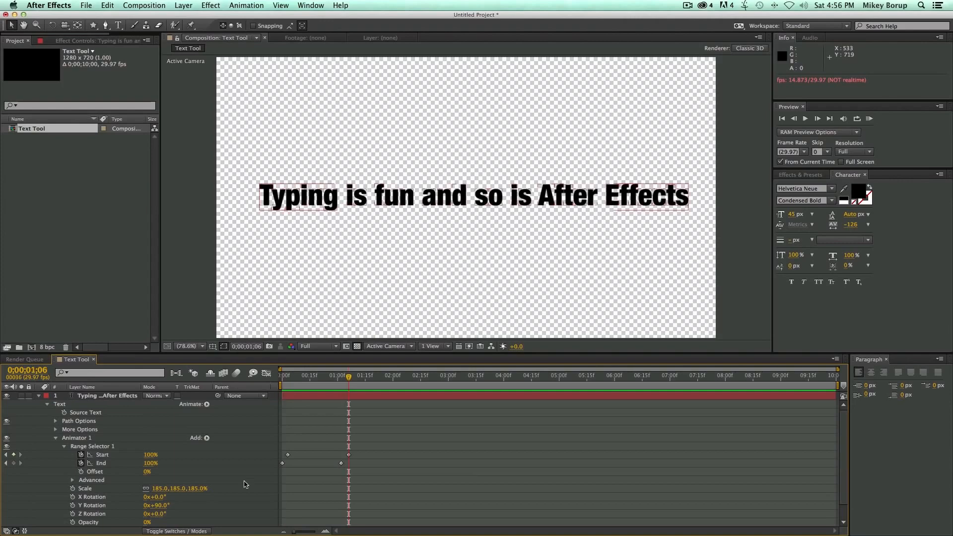
Step: Set the animator's Opacity to 50% and check the text at 0;00;00;17
click(147, 522)
text(50)
key(Return)
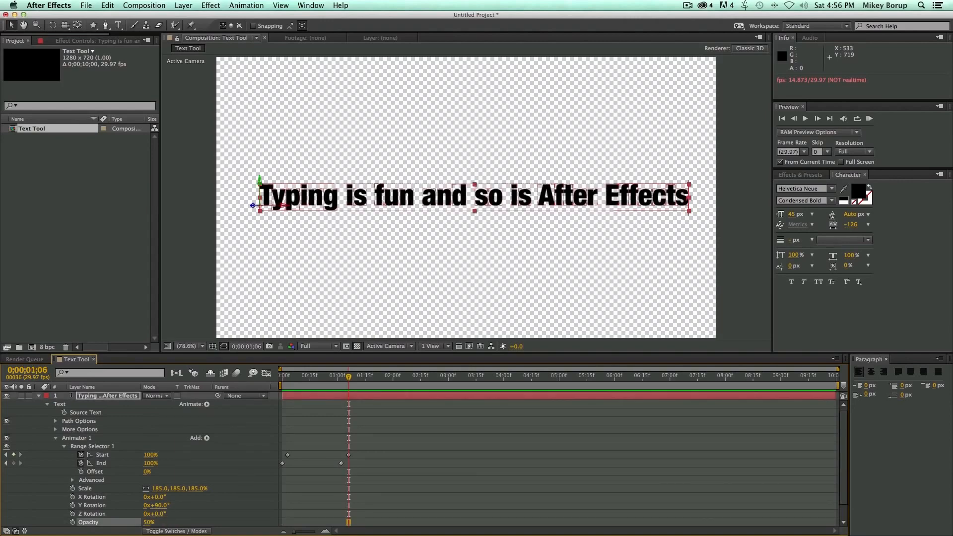
drag(288, 378, 313, 380)
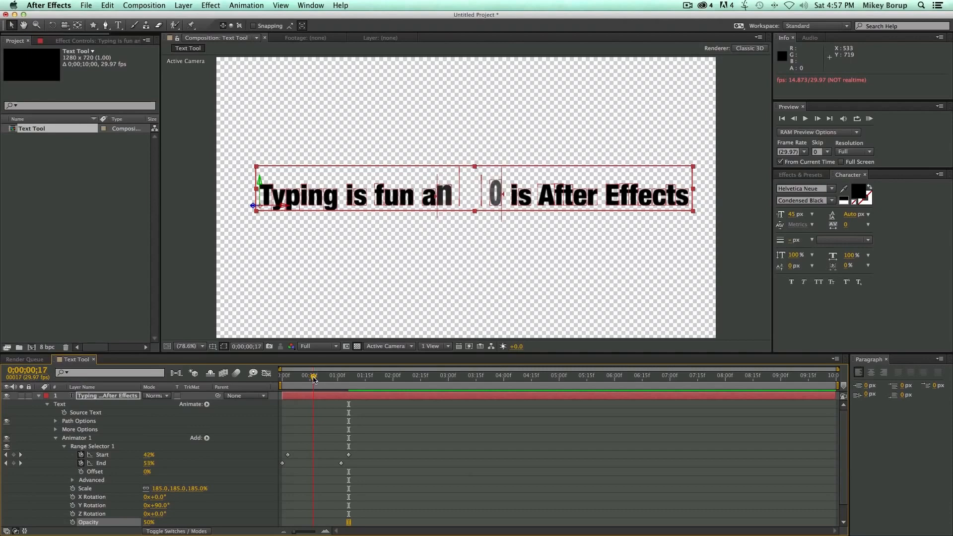
Step: Add the Blur property to Animator 1 and set it to 38
click(207, 438)
mouse_move(233, 437)
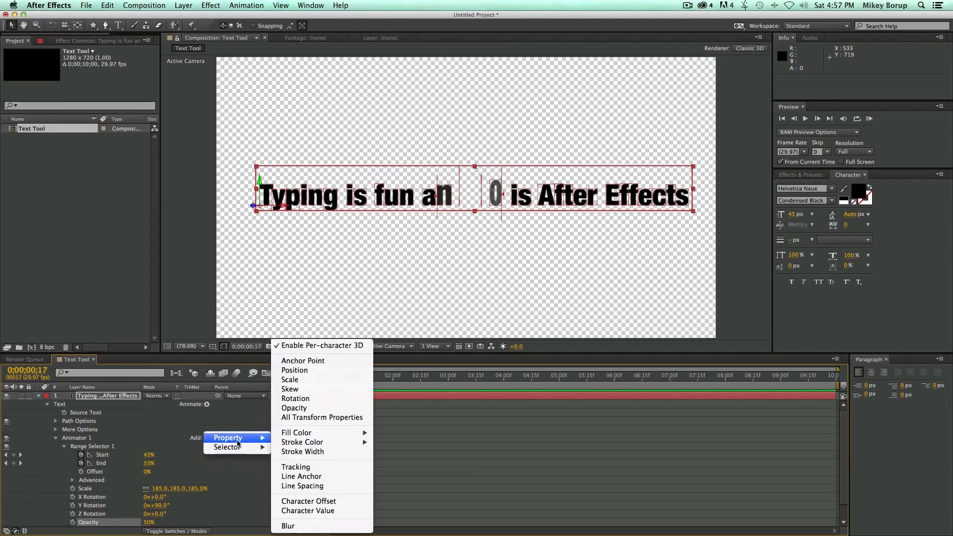
click(291, 380)
click(208, 438)
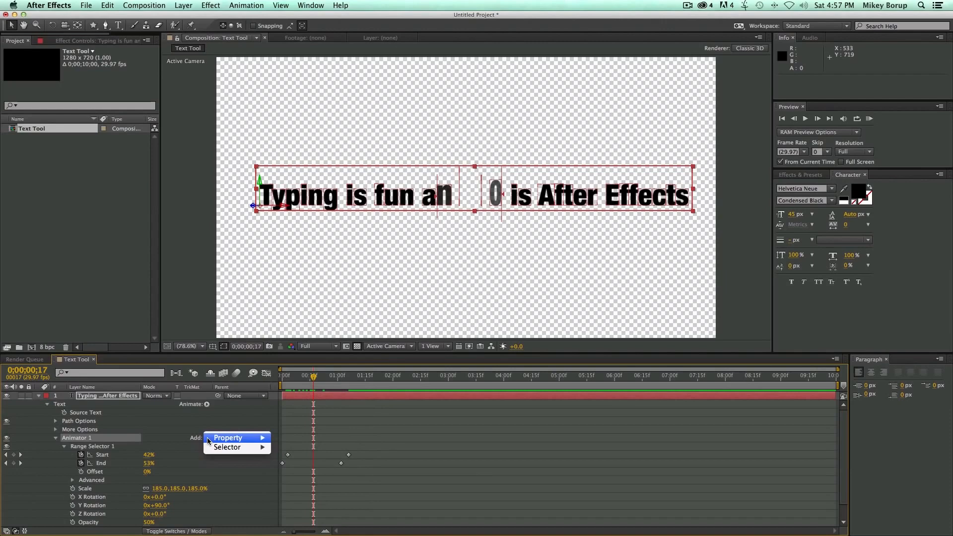
mouse_move(230, 440)
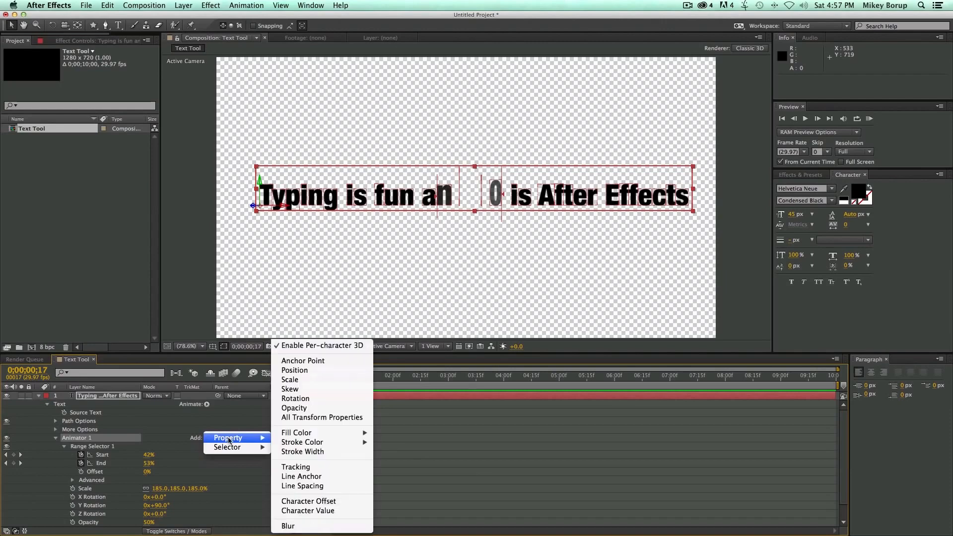
click(311, 527)
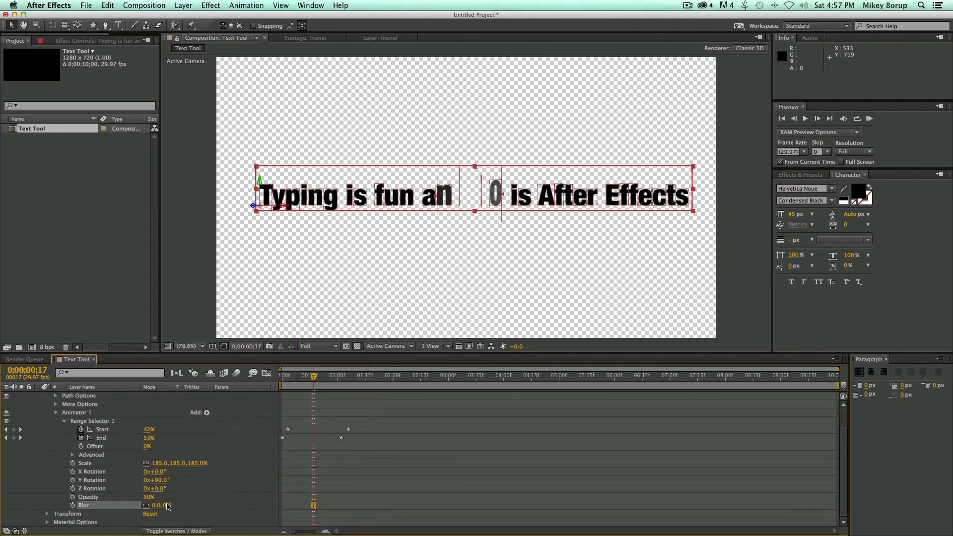
drag(158, 506, 179, 508)
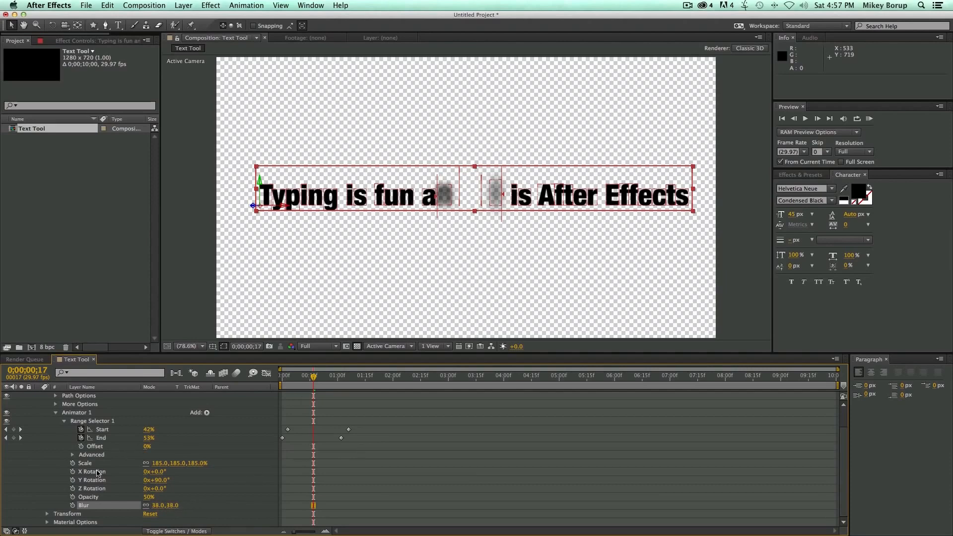
Step: Set the animator's Scale to 359% and preview the animation from the first frame with the layer deselected
drag(164, 468, 308, 431)
drag(313, 381, 234, 379)
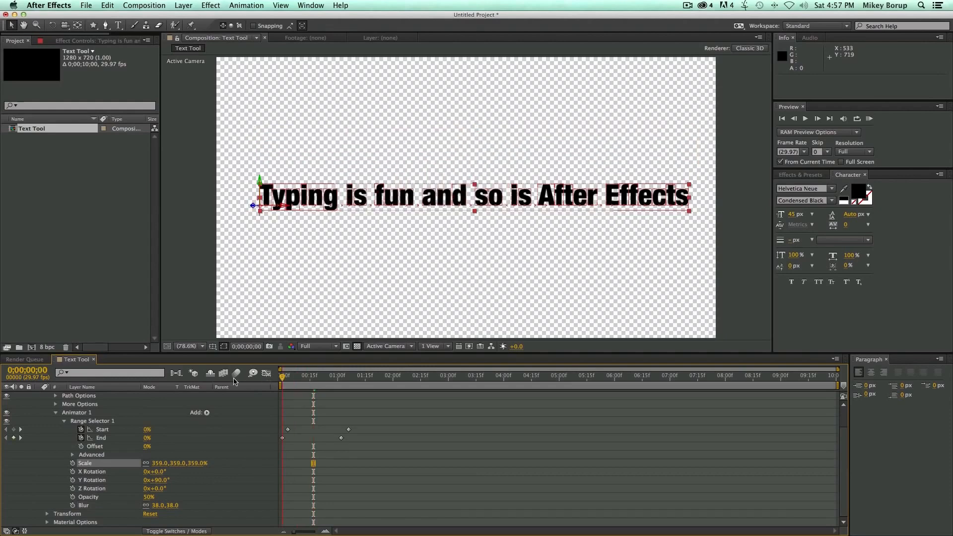
click(343, 484)
key(space)
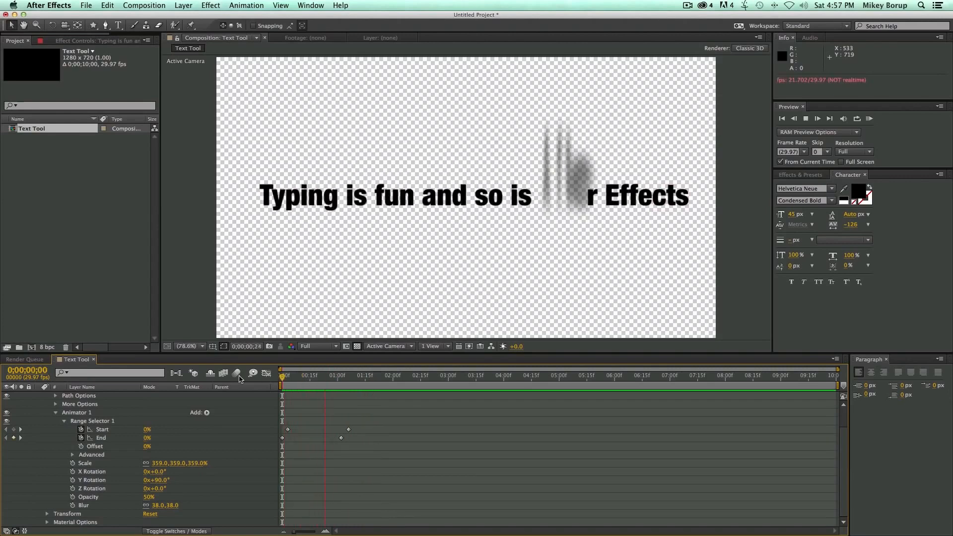
Step: Replay the blurred, scaled text animation from the first frame and stop it partway
key(space)
key(Home)
key(space)
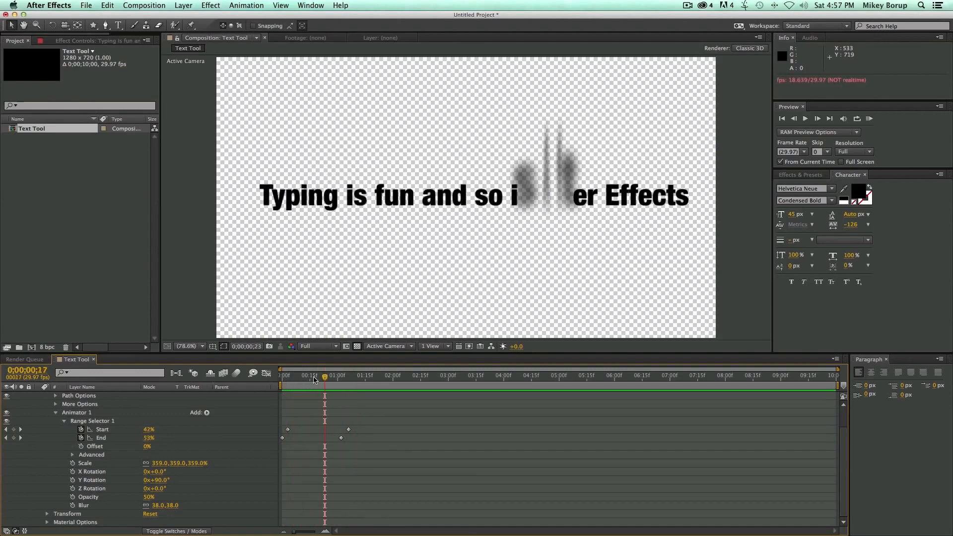
key(space)
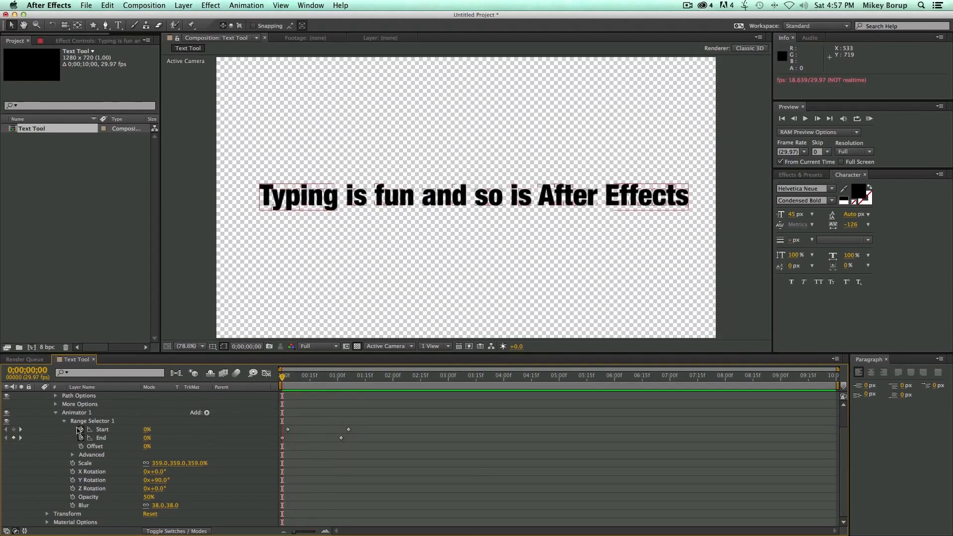
Step: Delete Animator 1 and add a new Opacity animator to the text, with Opacity set to 0%
click(79, 413)
key(Delete)
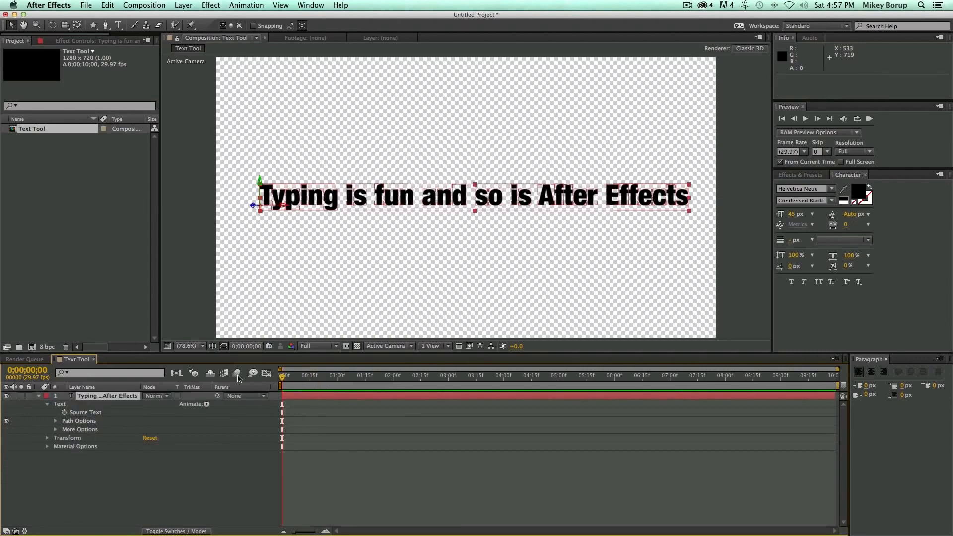
click(206, 404)
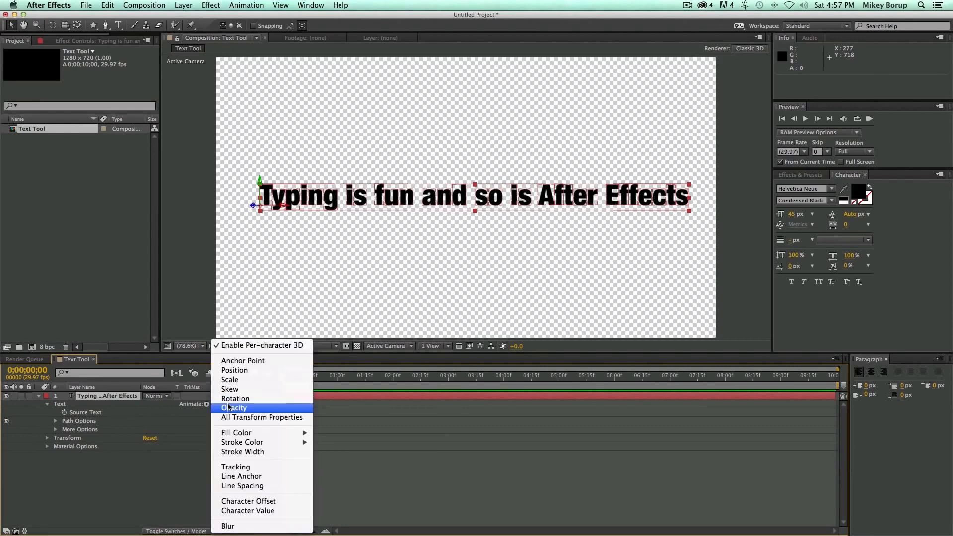
click(228, 407)
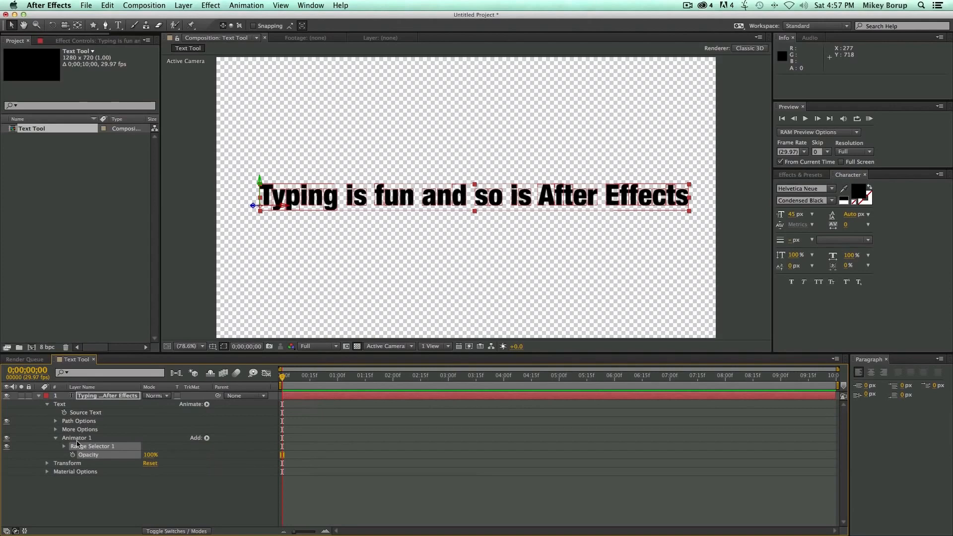
click(64, 446)
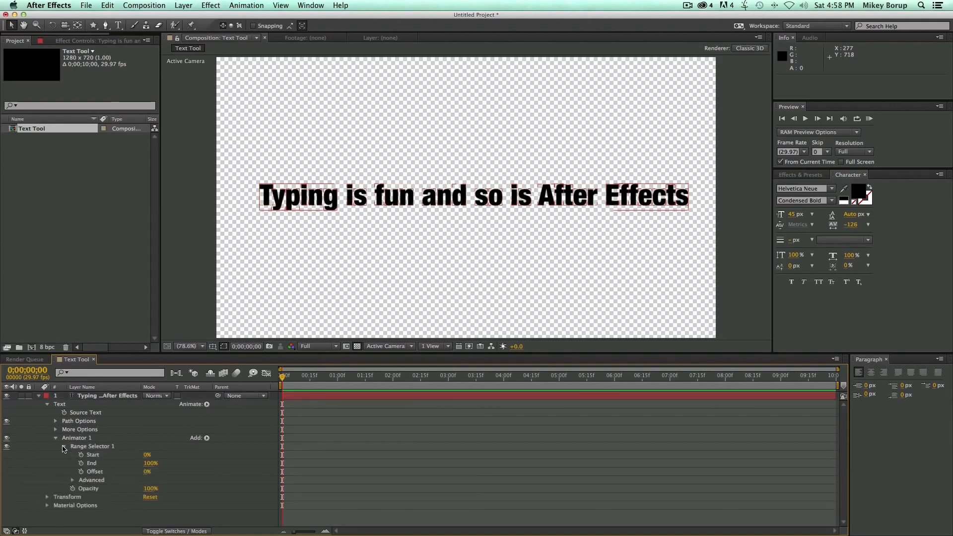
drag(150, 490, 78, 490)
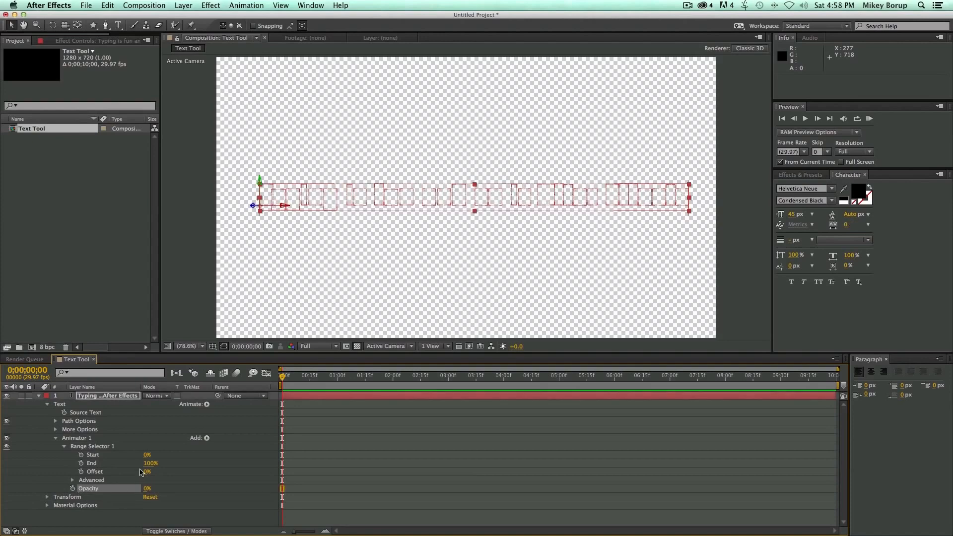
Step: Keyframe Range Selector 1's Start at 0% on the first frame and 100% at 0;00;02;12
drag(147, 456, 124, 455)
click(81, 455)
drag(312, 382, 415, 388)
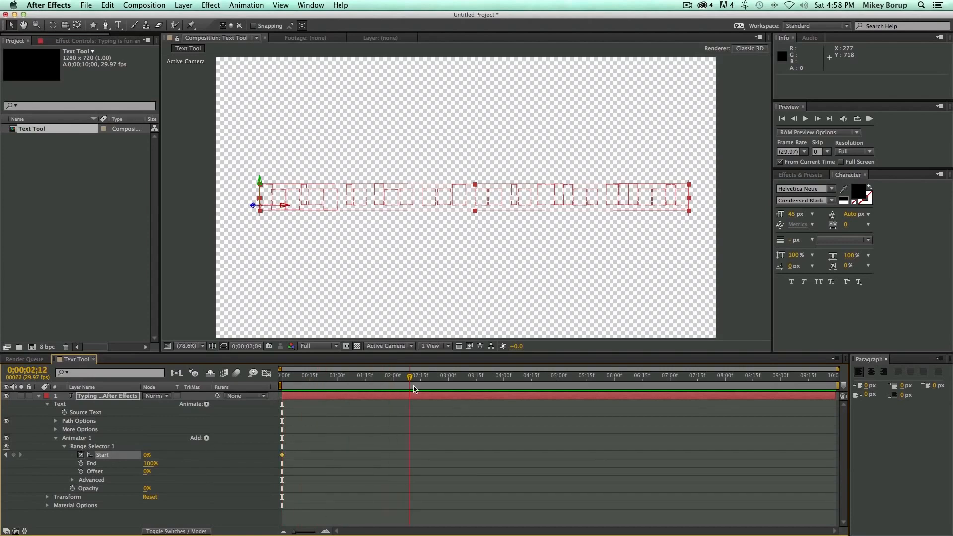
click(146, 455)
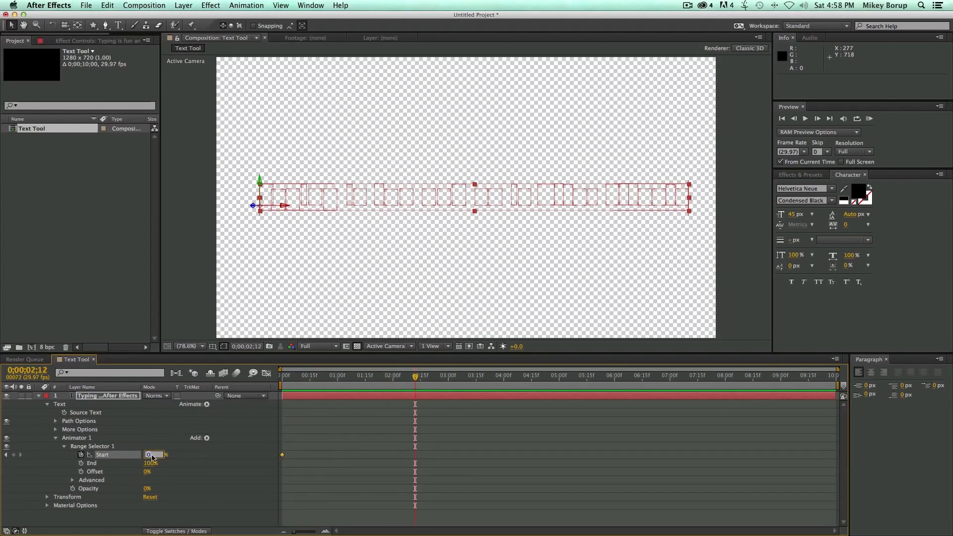
text(100)
key(Return)
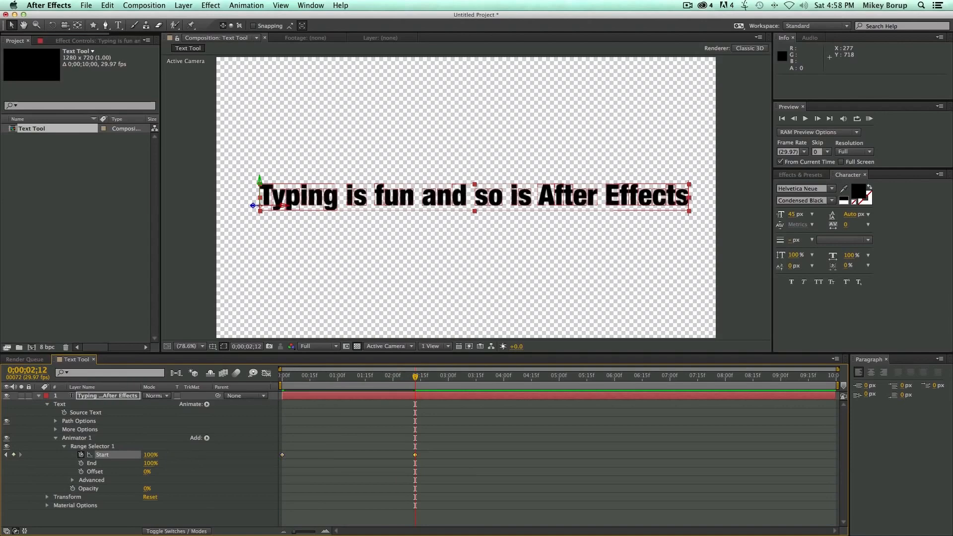
Step: Preview the opacity reveal from the first frame and stop it mid-sentence
drag(394, 380, 281, 381)
key(space)
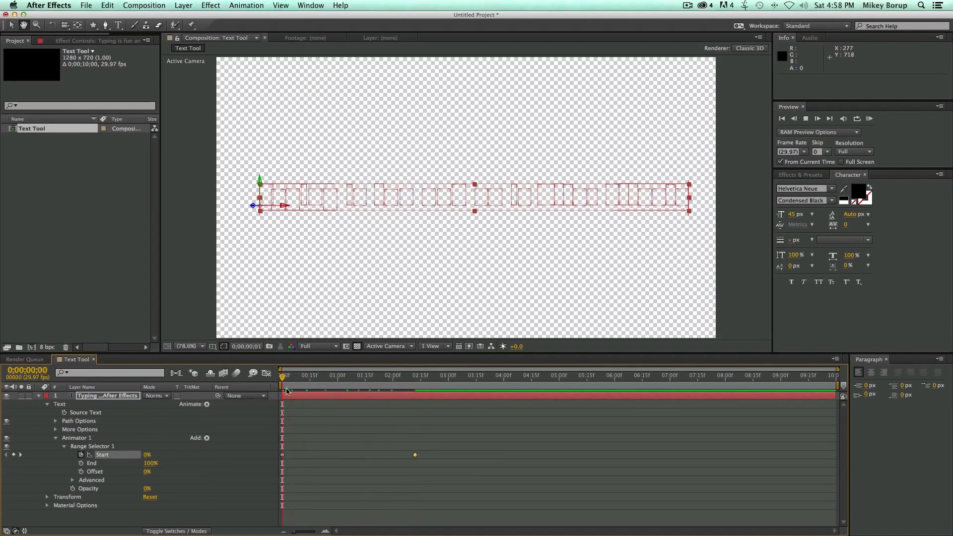
key(space)
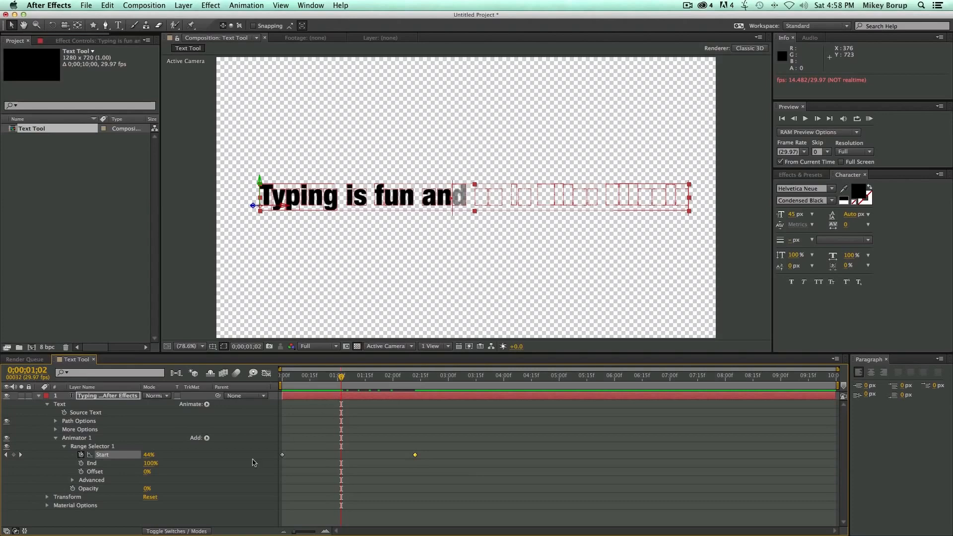
Step: Set Range Selector 1's advanced Smoothness to 0% and preview the reveal from the first frame with the layer deselected
click(72, 480)
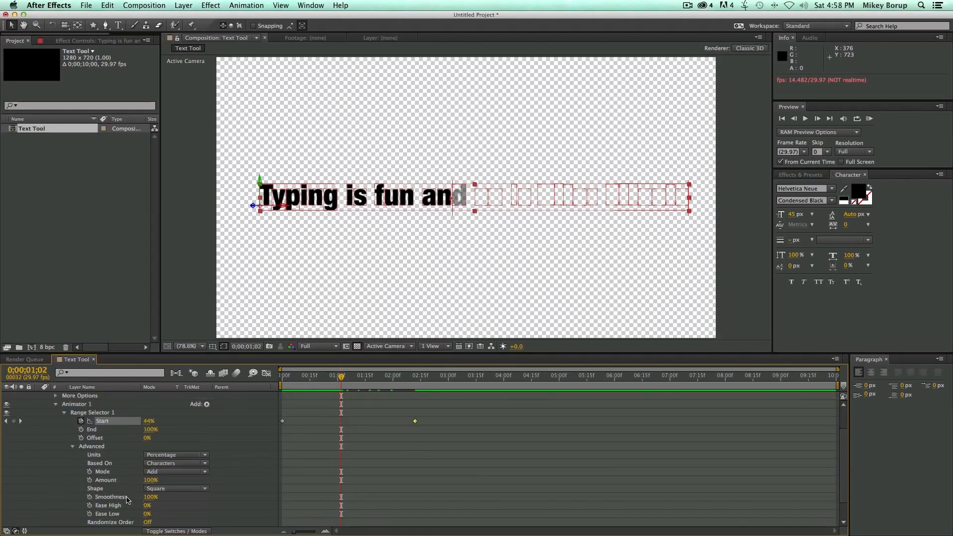
drag(152, 498, 60, 496)
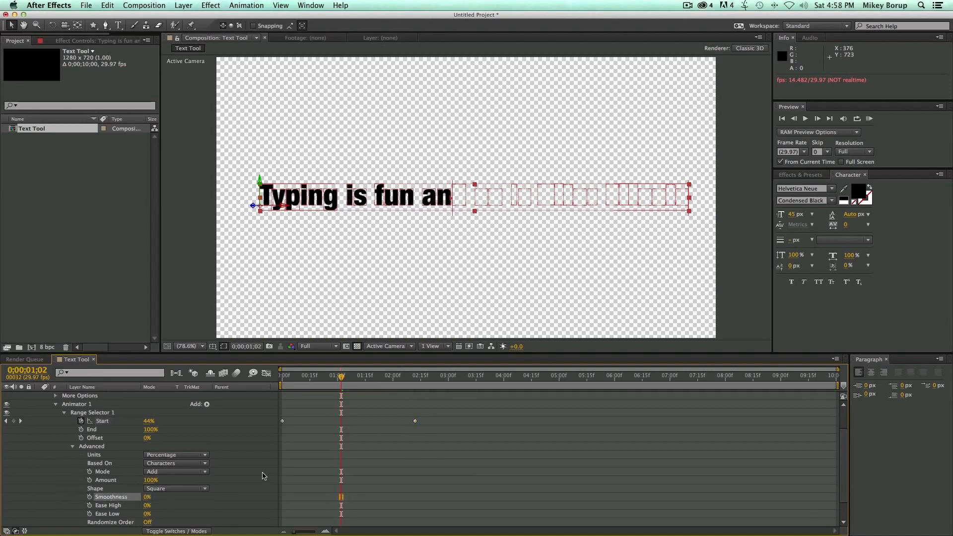
drag(340, 377, 281, 379)
click(326, 449)
key(space)
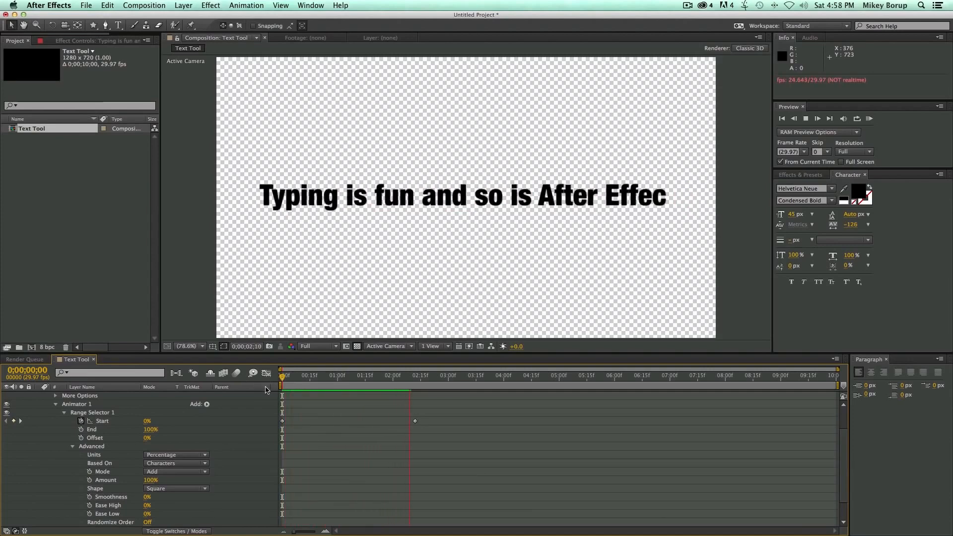
Step: Replay the typing effect from the first frame and check the text at 0;00;01;05
key(space)
key(Home)
key(space)
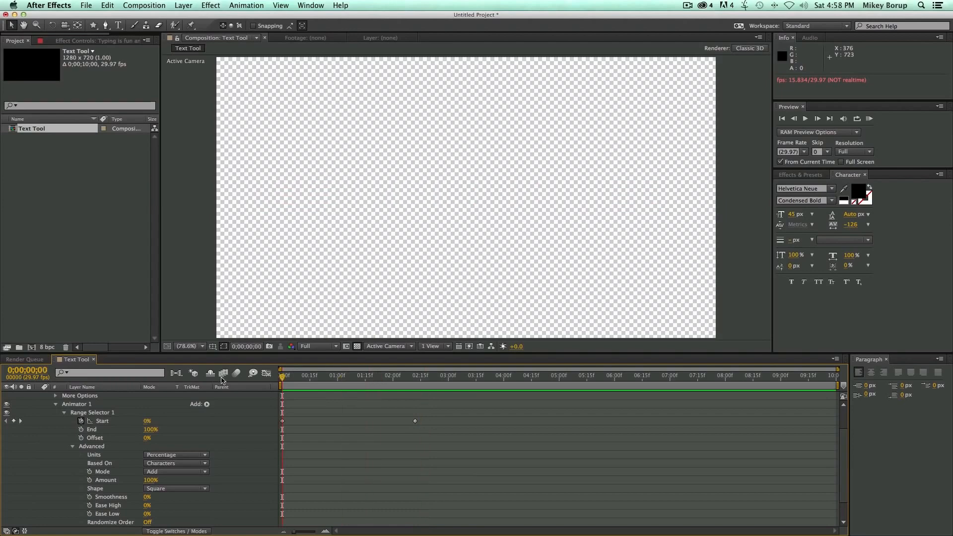
key(space)
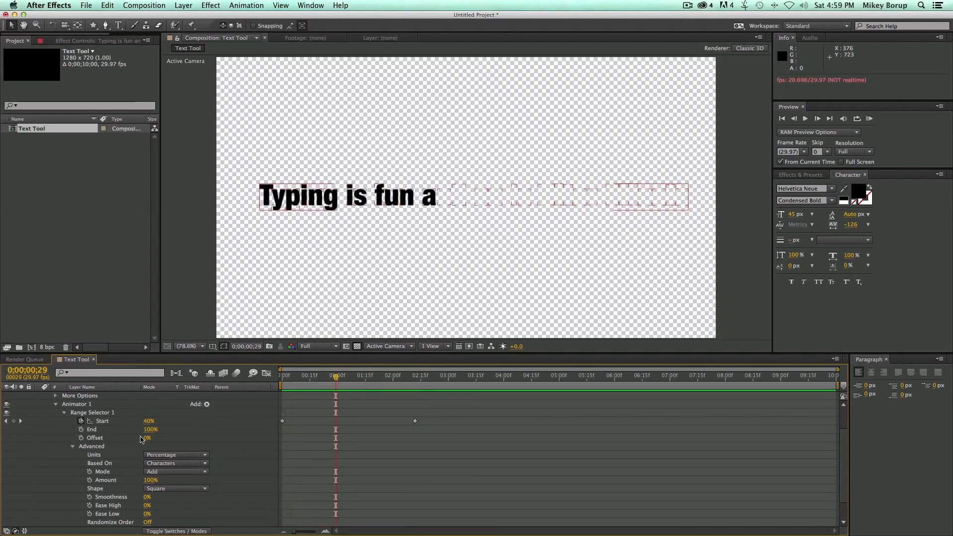
key(Home)
key(space)
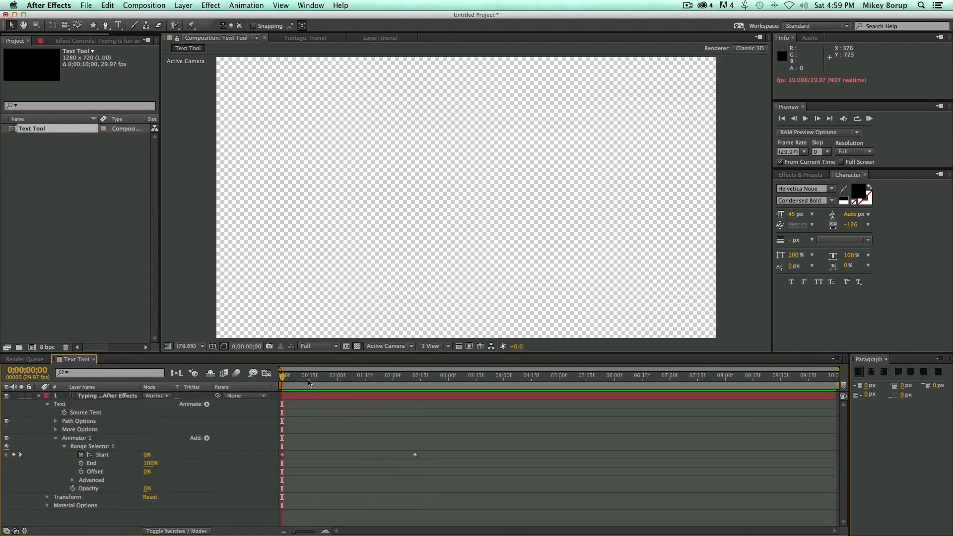
drag(307, 381, 348, 388)
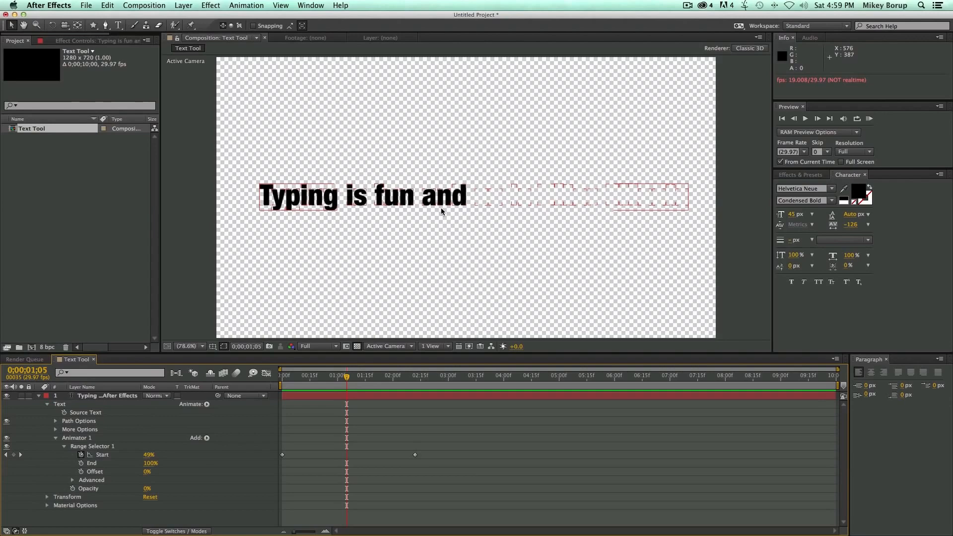
Step: Add a second animator with a Scale of 110% to the text and preview the animation from the first frame
click(55, 438)
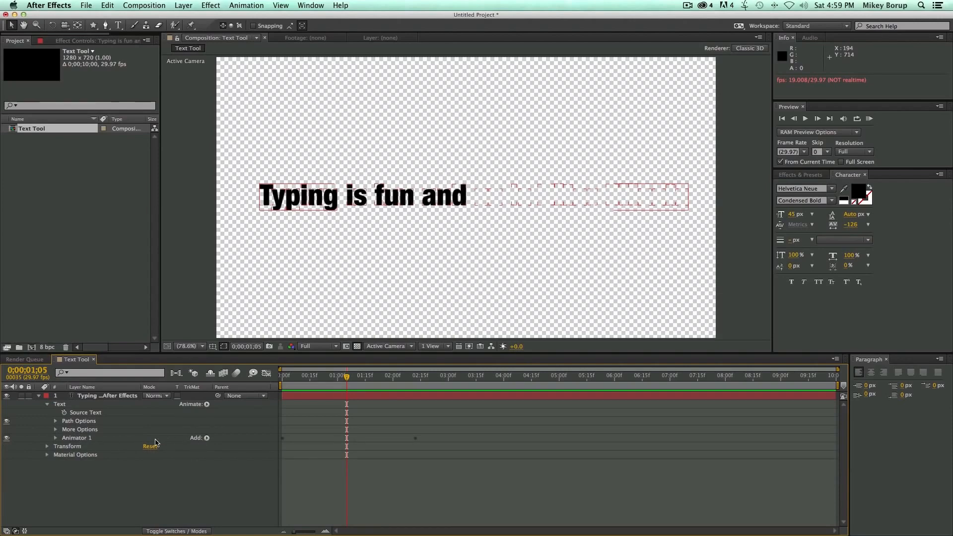
click(65, 405)
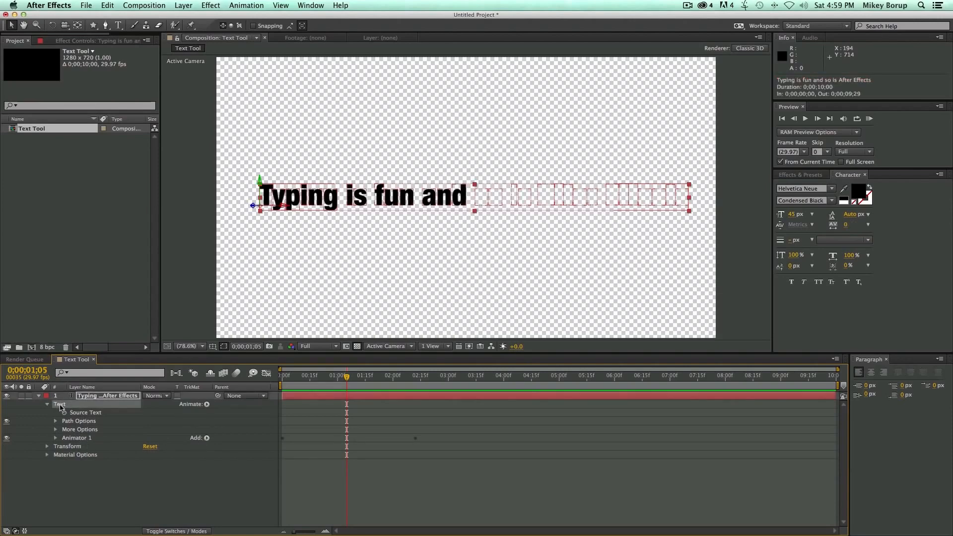
click(206, 405)
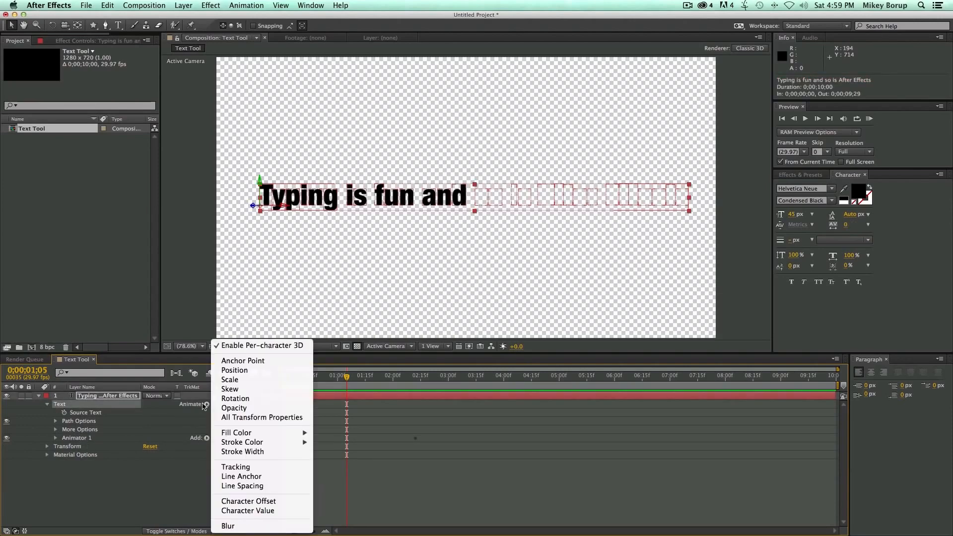
click(243, 379)
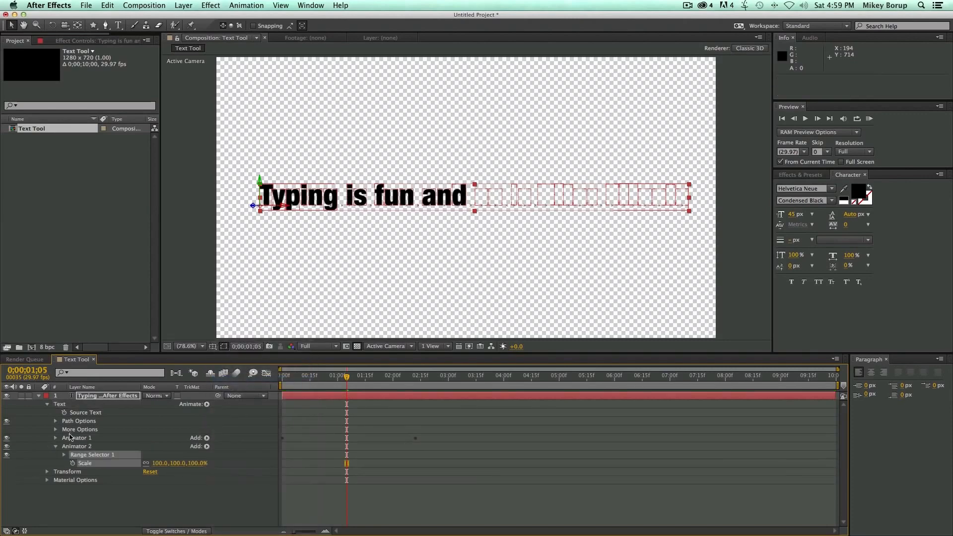
drag(159, 465, 166, 465)
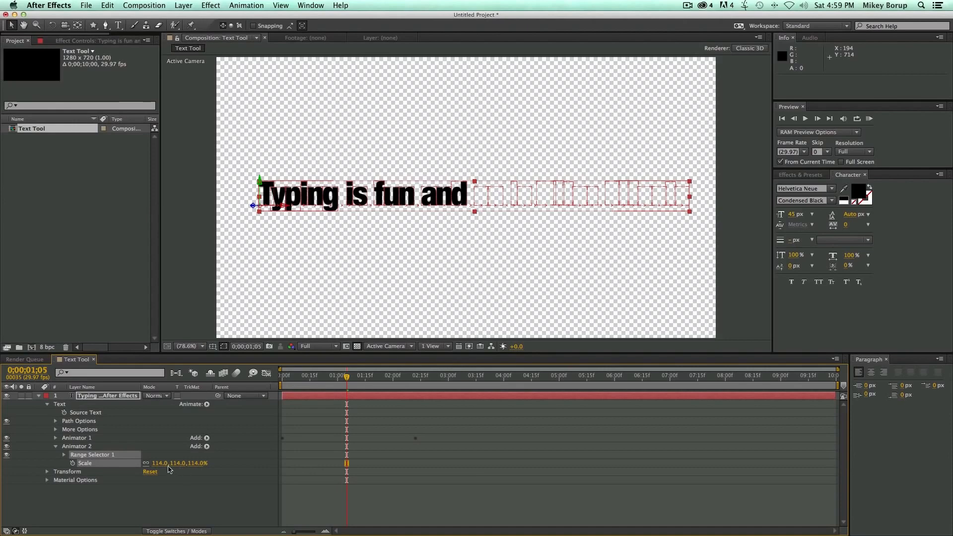
click(162, 462)
text(110)
key(Return)
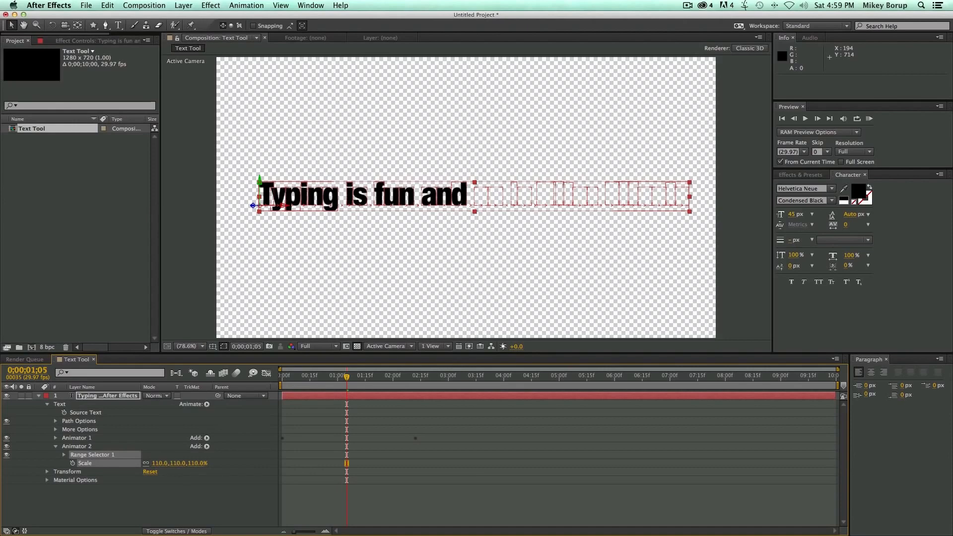
key(Home)
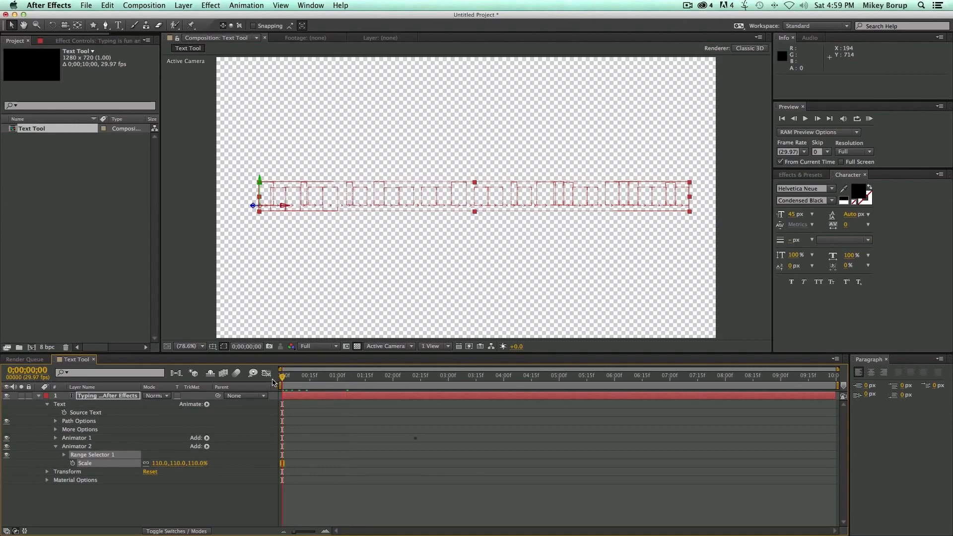
key(space)
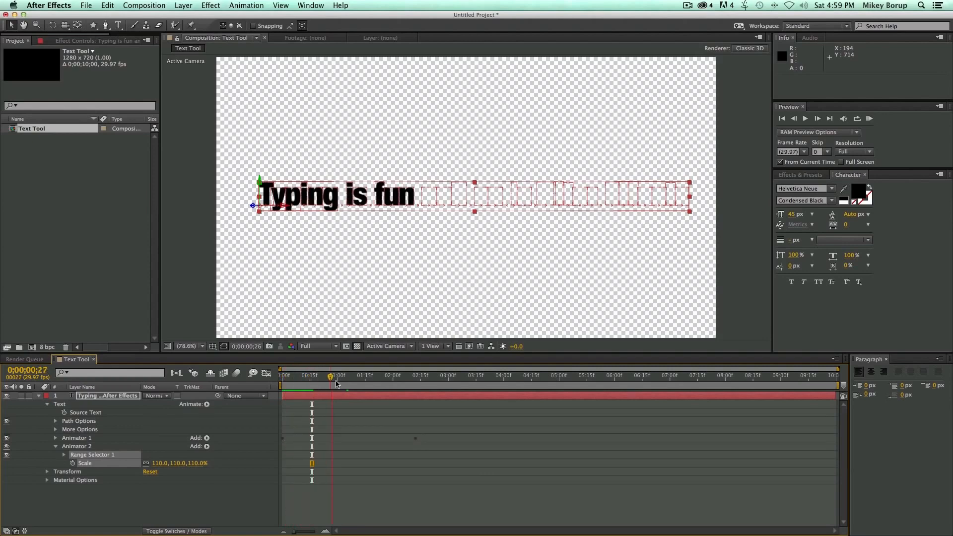
Step: Expand Animator 2's Range Selector 1 and select its Start property
click(64, 454)
drag(147, 471, 144, 473)
key(super+z)
click(139, 463)
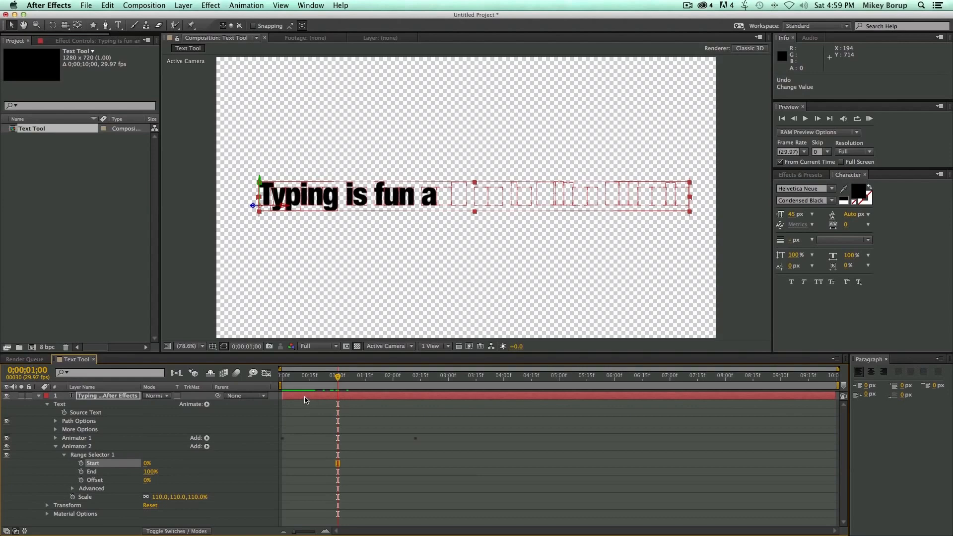
Step: Return to the first frame and copy both Start keyframes of Animator 1's Range Selector 1
key(Home)
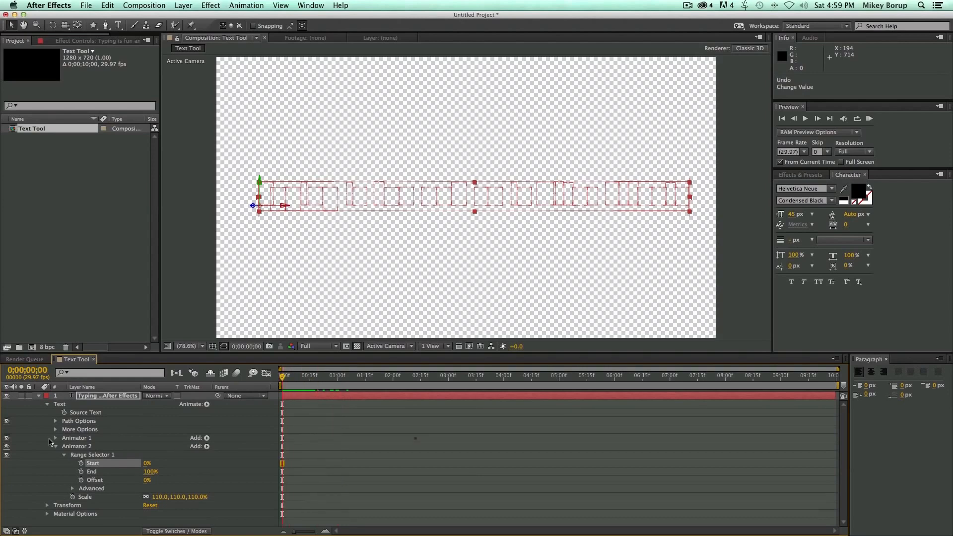
click(56, 438)
drag(433, 465, 283, 455)
key(super+c)
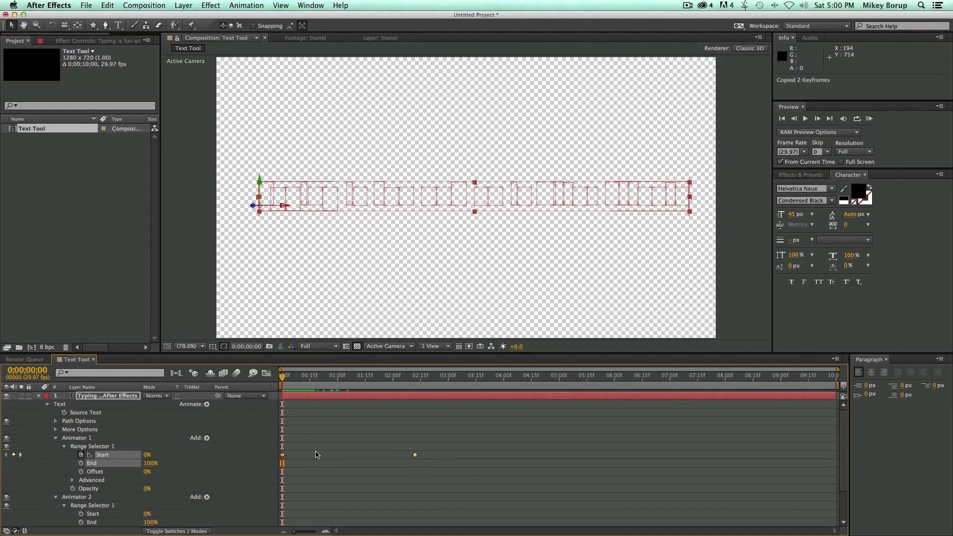
Step: Paste the copied keyframes onto Animator 2's Start at 0;00;00;02 and check the text at 0;00;02;14
scroll(314, 454, down, 2)
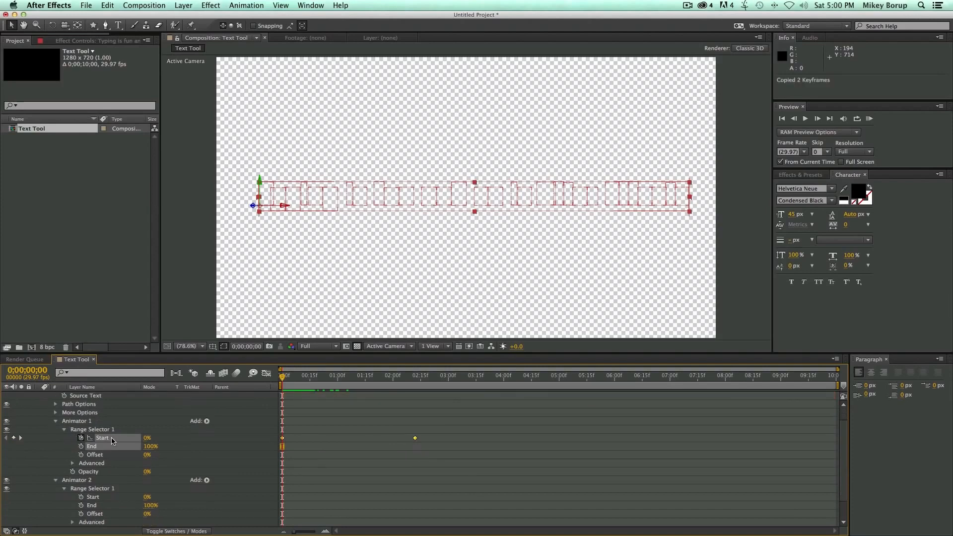
scroll(112, 440, down, 1)
click(96, 489)
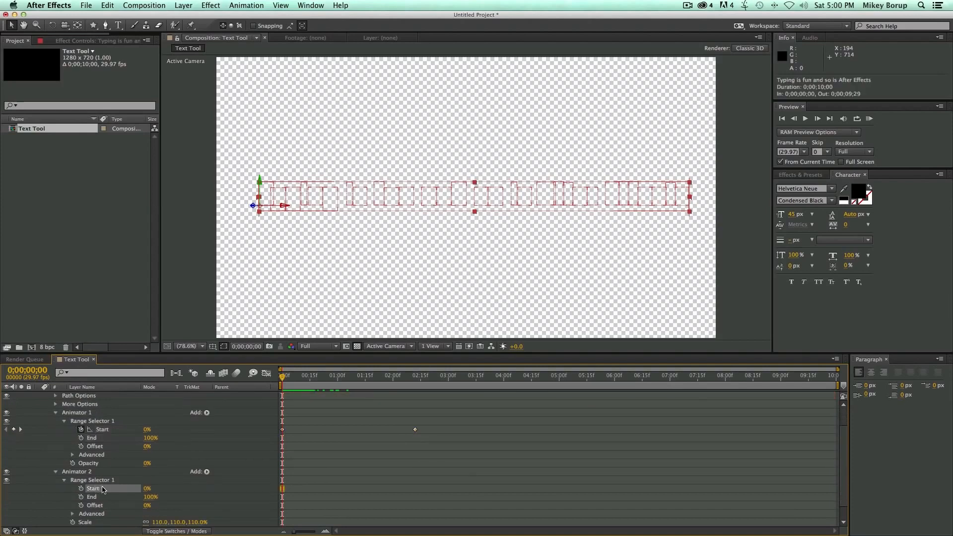
key(Page_Down)
key(Page_Down)
key(Page_Down)
key(Page_Up)
key(Page_Up)
key(Page_Down)
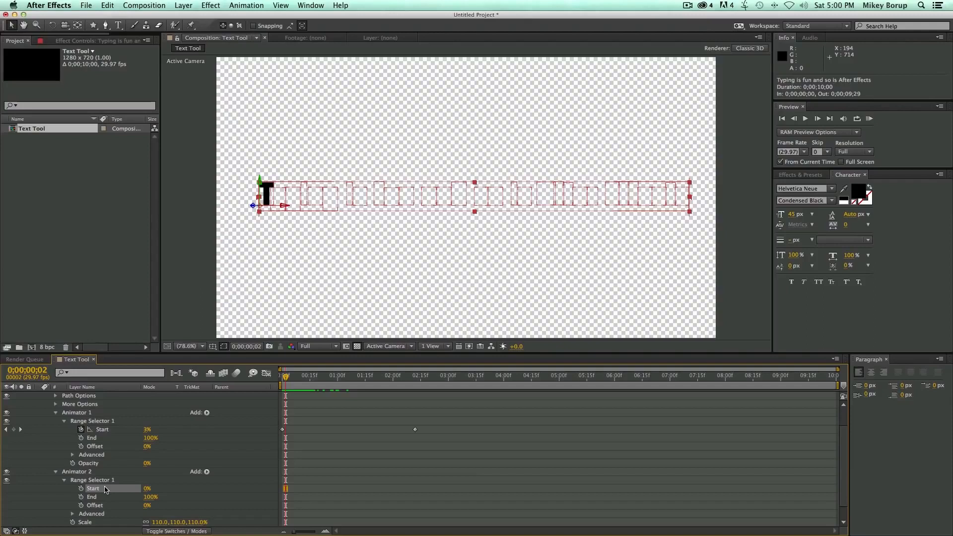
key(Home)
key(Page_Down)
key(super+v)
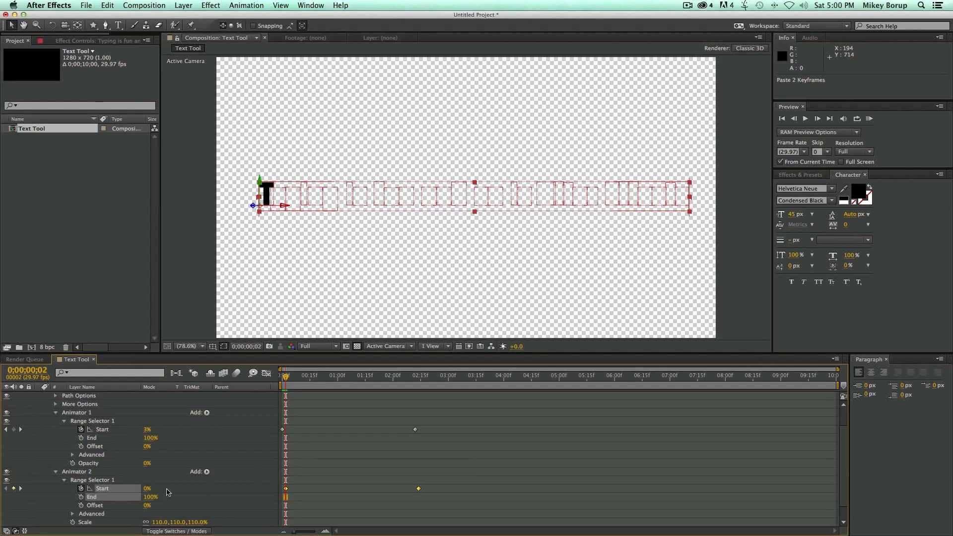
drag(403, 380, 419, 380)
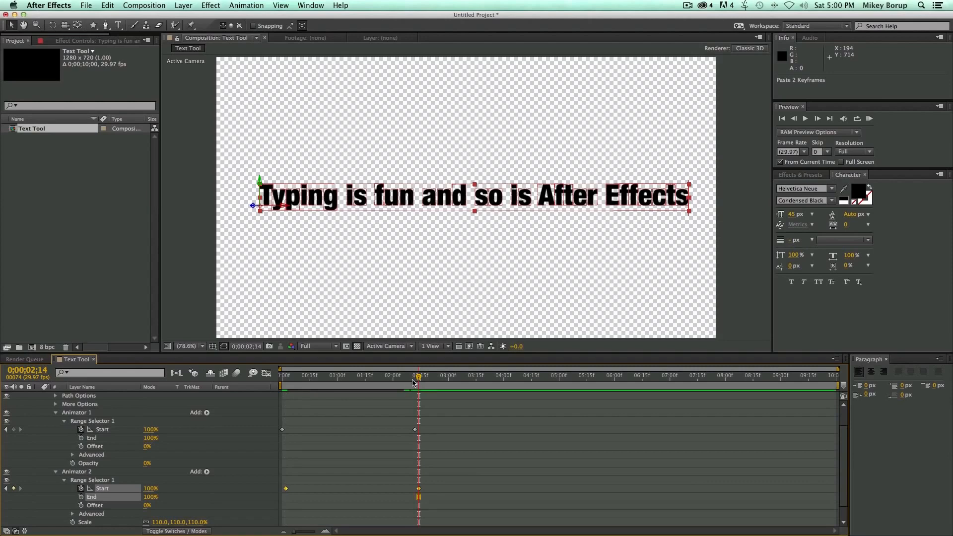
Step: Preview the typing reveal with the offset Scale animator twice from the first frame
key(Home)
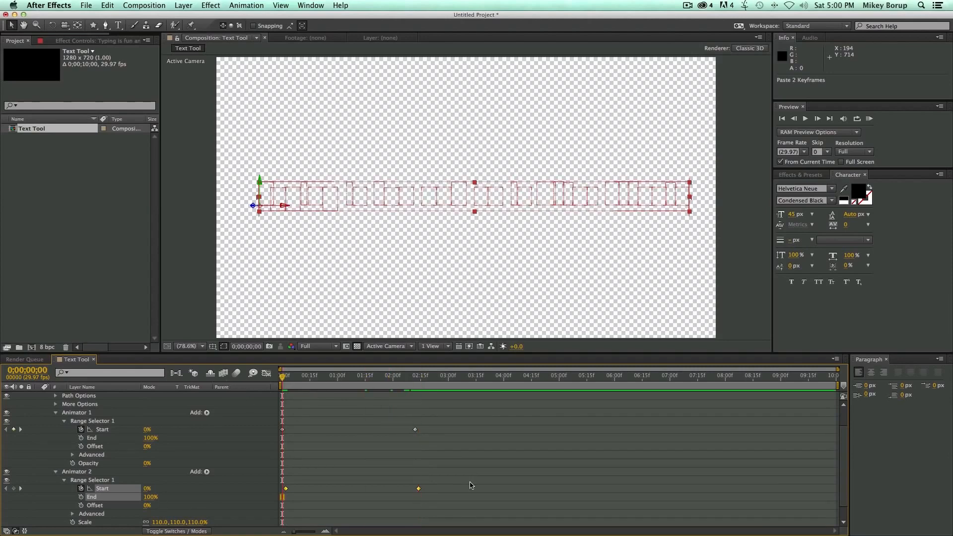
click(473, 488)
key(space)
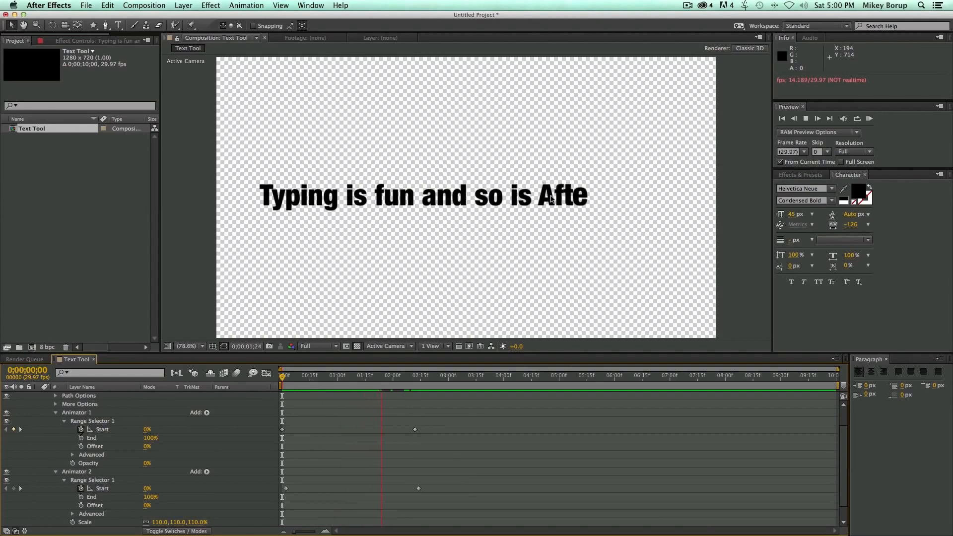
key(space)
key(Home)
key(space)
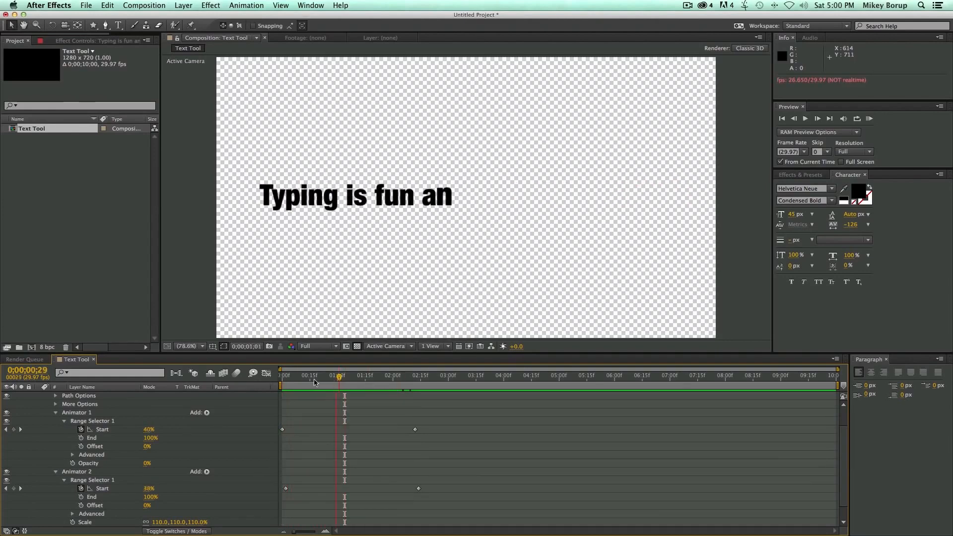
key(space)
Step: Set the advanced Smoothness of Animator 2's Range Selector 1 to 0% and preview the reveal up to 0;00;02;03
scroll(88, 452, down, 1)
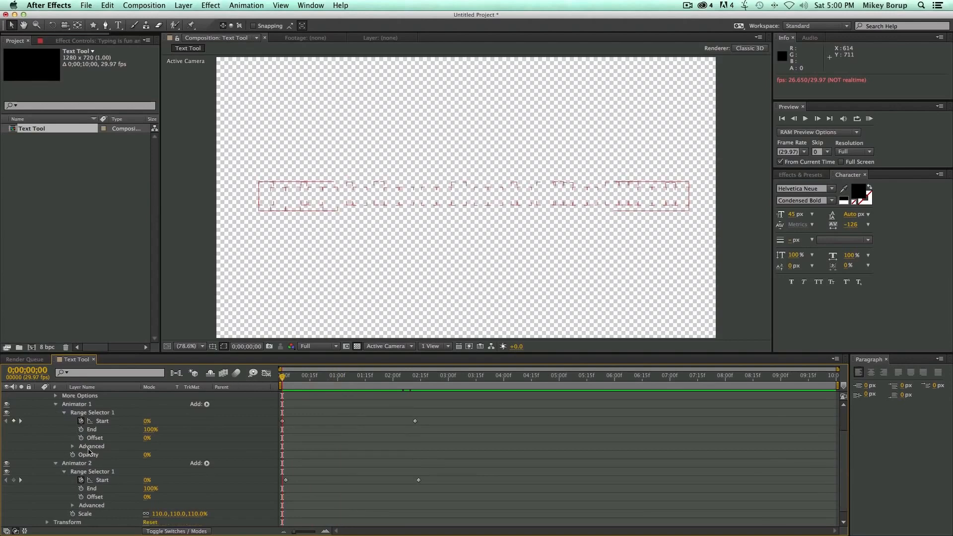
click(72, 505)
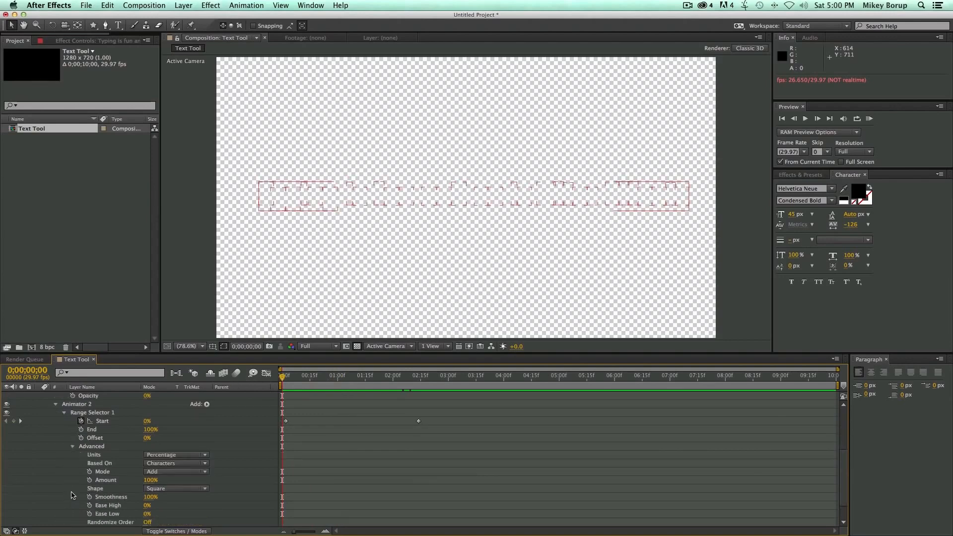
drag(153, 498, 47, 494)
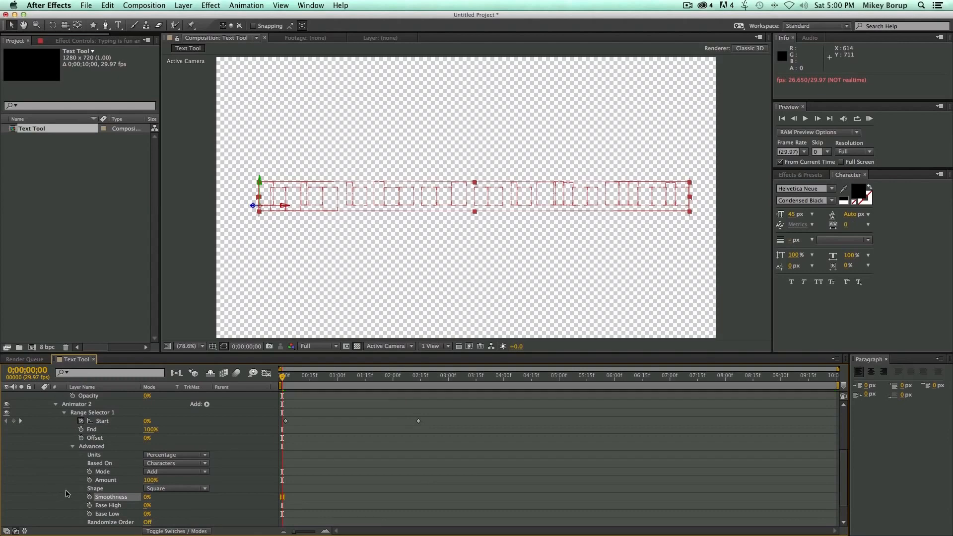
key(space)
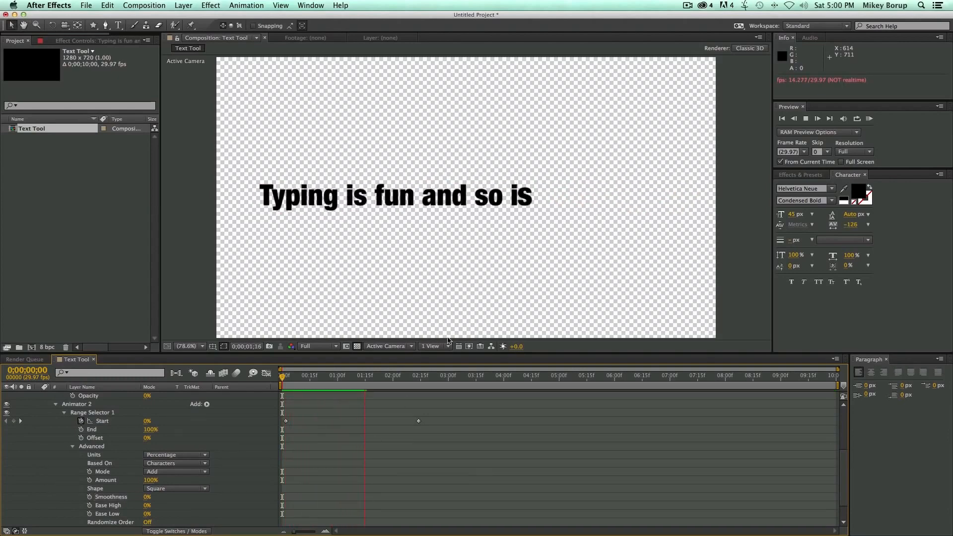
key(space)
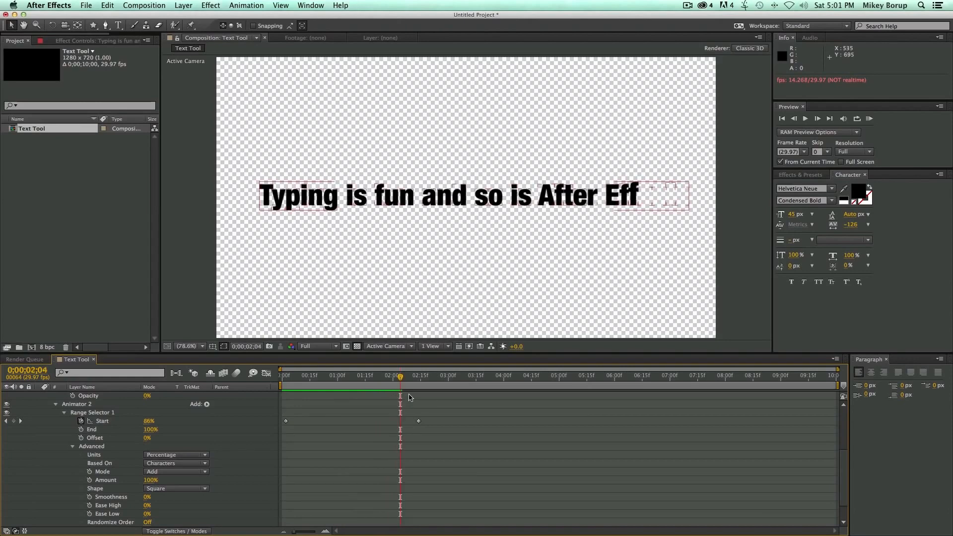
mouse_move(400, 376)
mouse_down()
mouse_move(390, 376)
mouse_move(398, 376)
mouse_up()
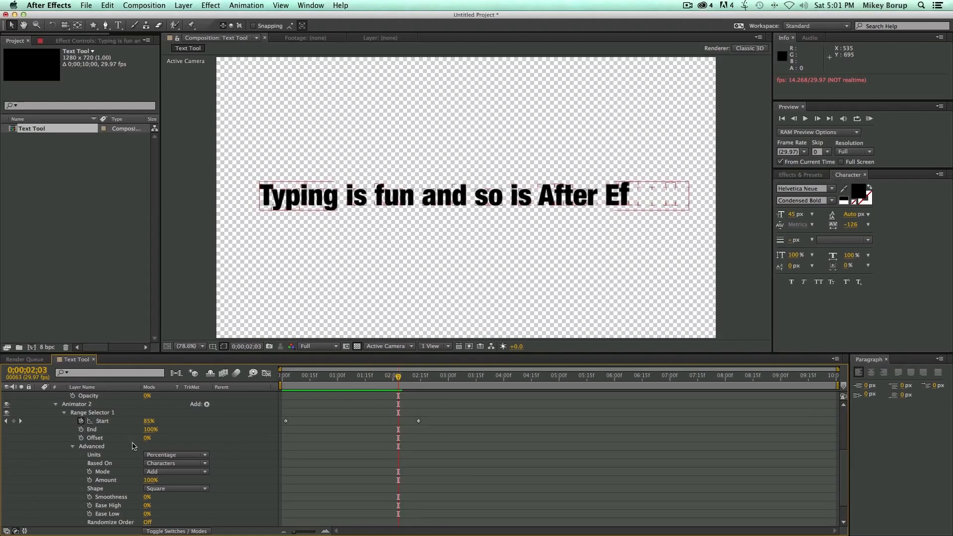
Step: Set Animator 2's Scale to 132% and preview the reveal from the first frame, checking the enlarged letter at 0;00;00;21
click(73, 446)
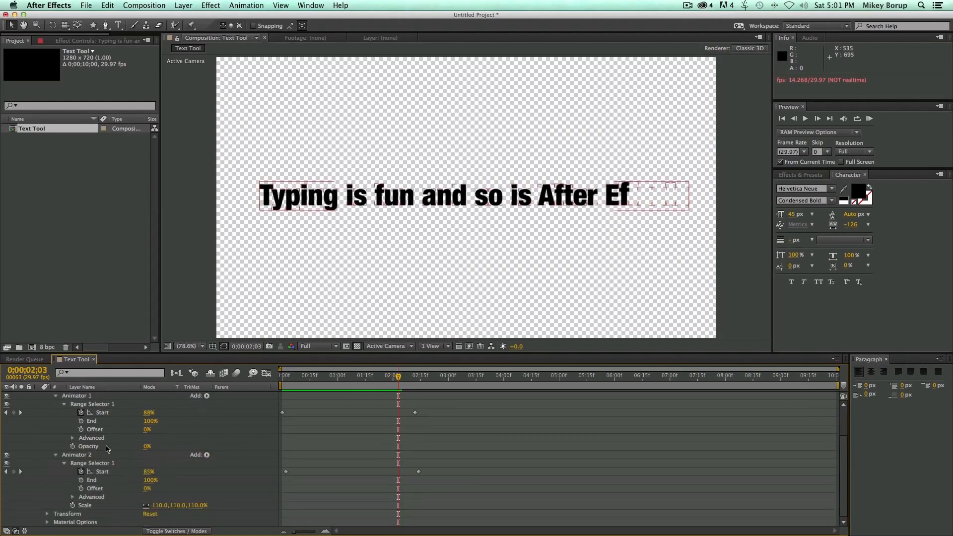
click(56, 396)
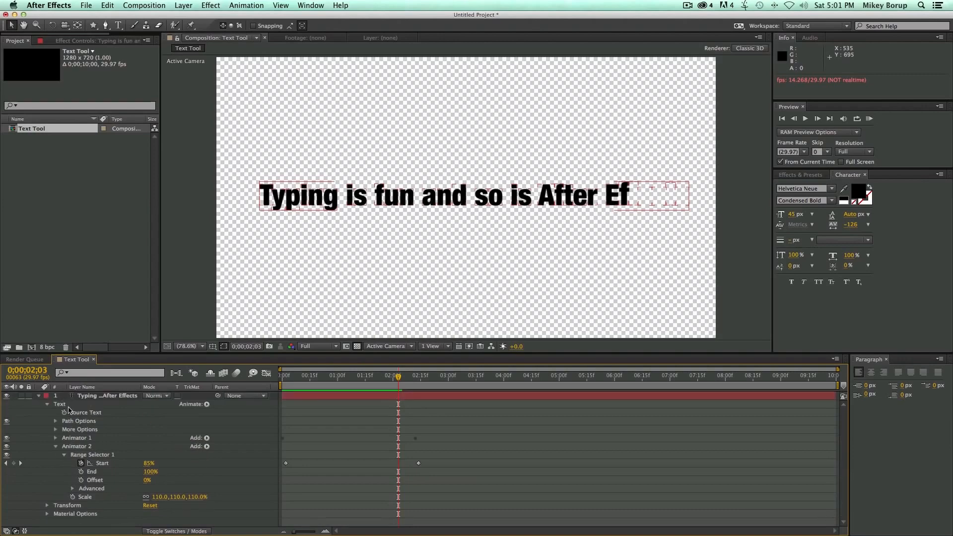
drag(158, 499, 169, 500)
drag(350, 374, 226, 384)
click(322, 487)
key(space)
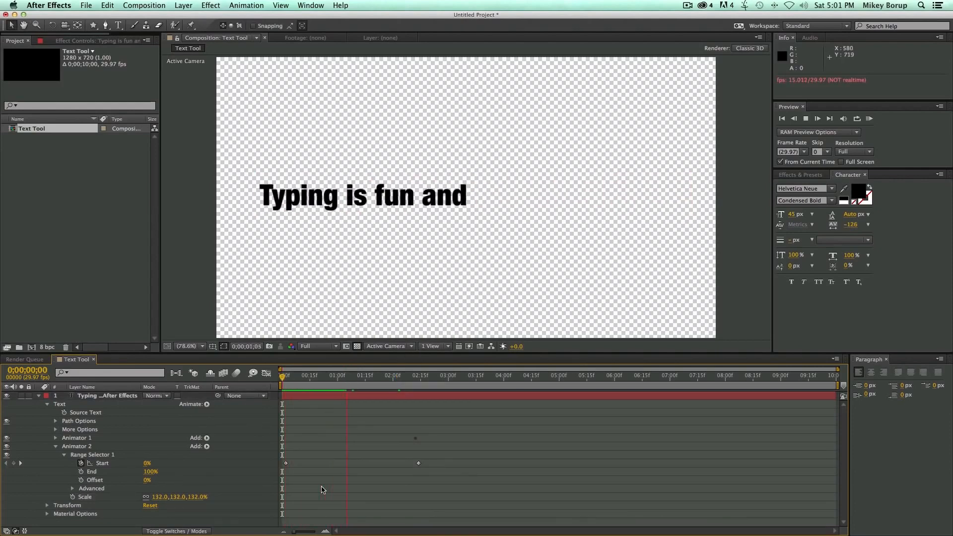
click(300, 381)
drag(292, 385, 320, 384)
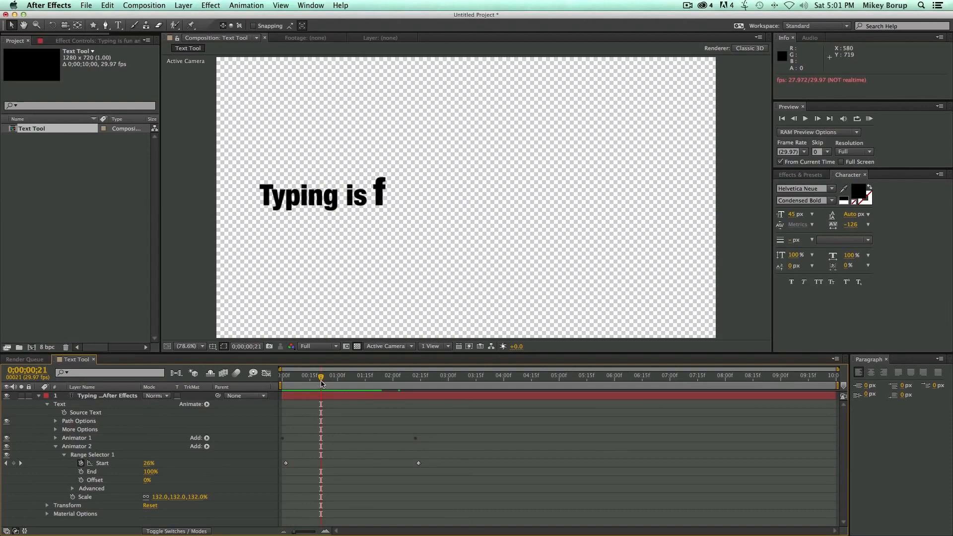
Step: Add a Blur property to Animator 2 and set it to 3.0, 3.0
click(82, 446)
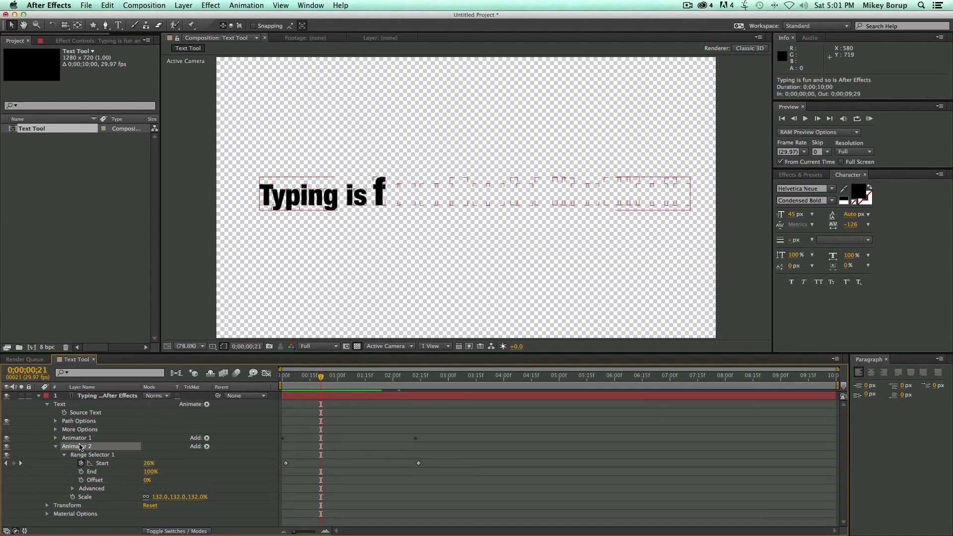
click(206, 447)
mouse_move(228, 446)
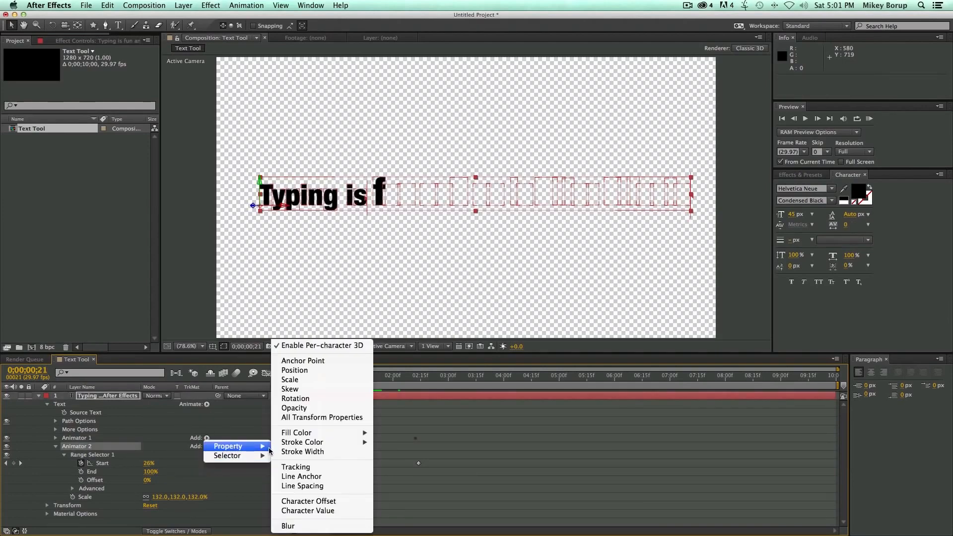
click(307, 527)
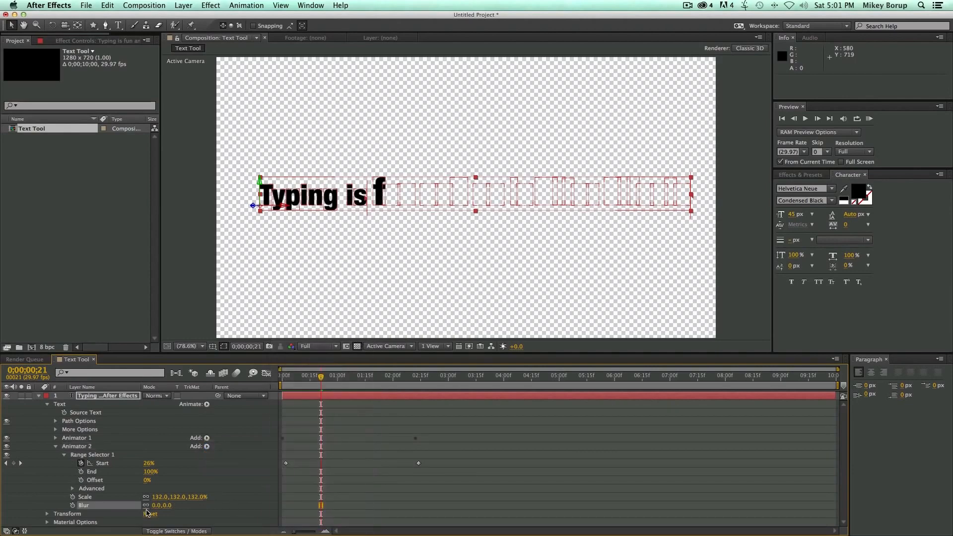
drag(153, 508, 155, 508)
click(324, 471)
Step: Preview the blurred typing reveal from the first frame, and make the timeline area taller
drag(307, 378, 252, 377)
key(space)
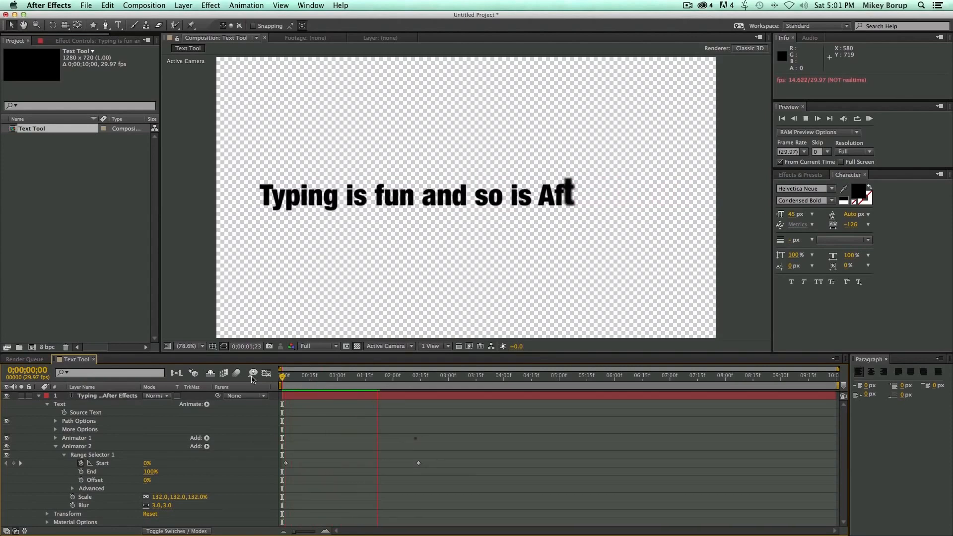
key(space)
drag(367, 378, 280, 381)
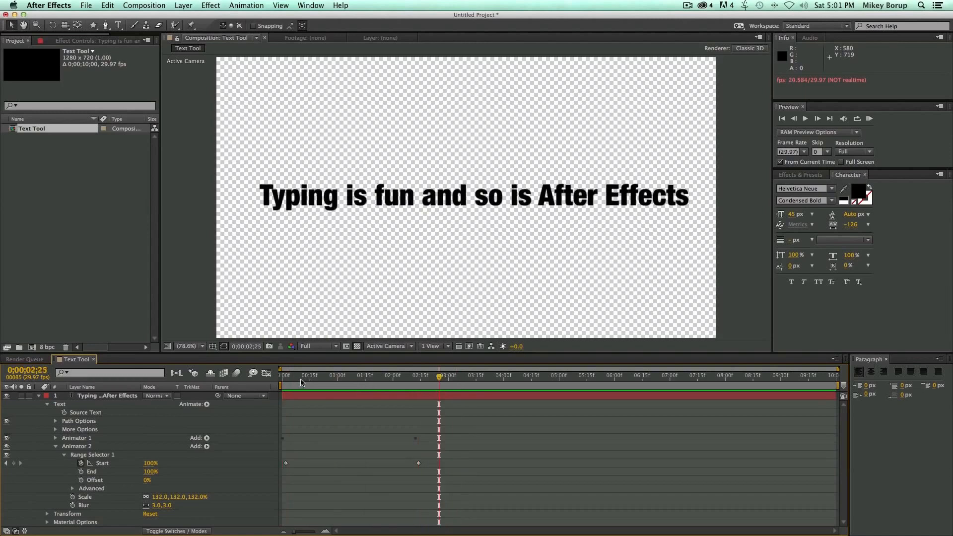
drag(299, 379, 254, 378)
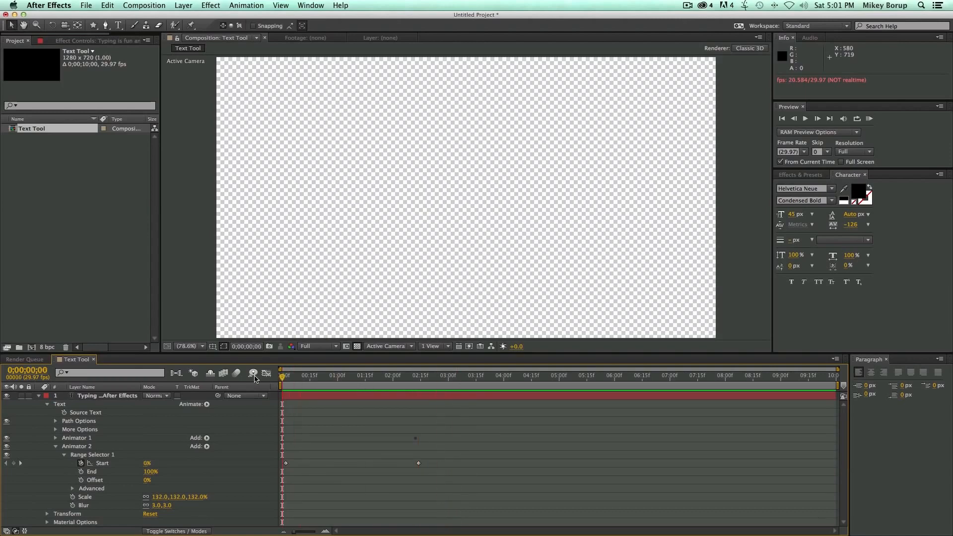
drag(158, 354, 175, 297)
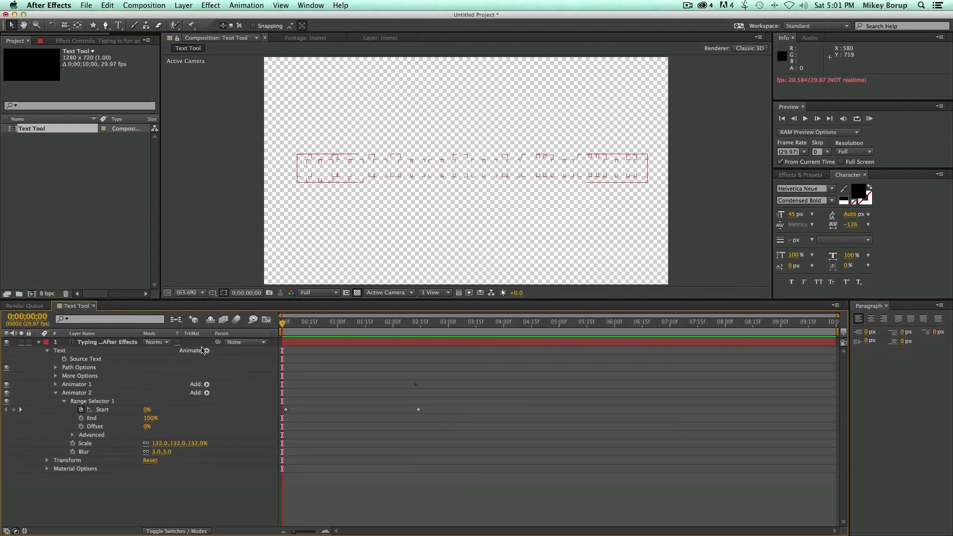